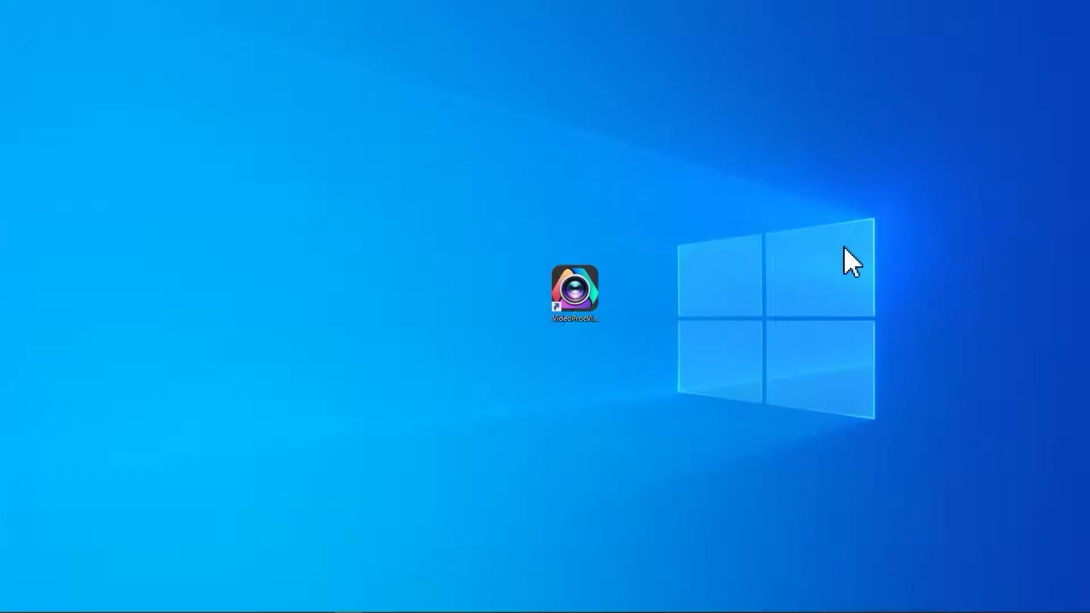
Step: Open VideoProc Vlogger and add a text title reading SPORT LIFE at the start of the subtitle track
left_click(571, 290)
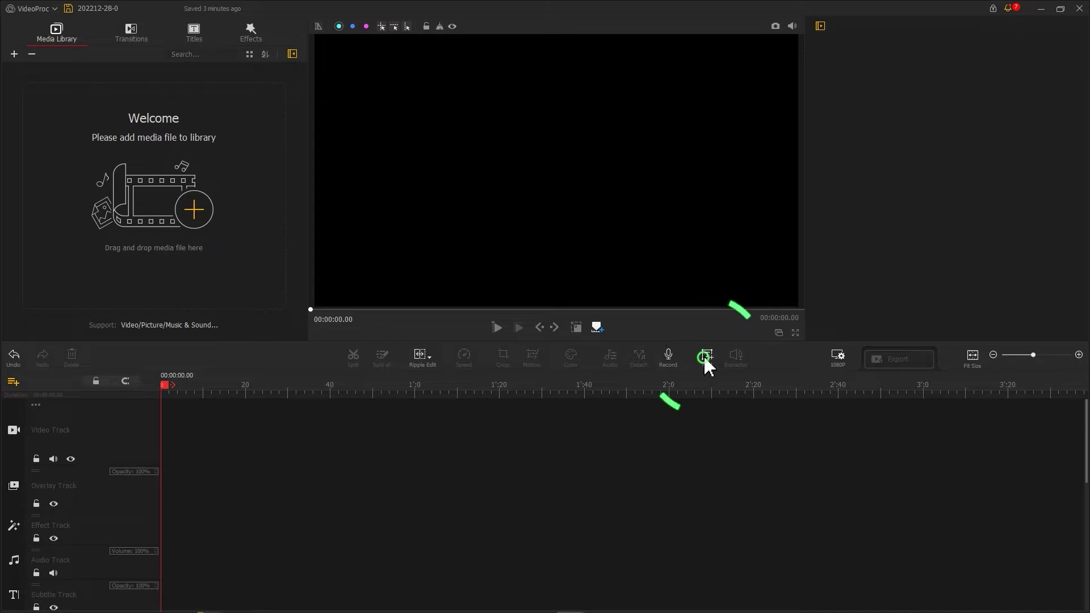
left_click(705, 358)
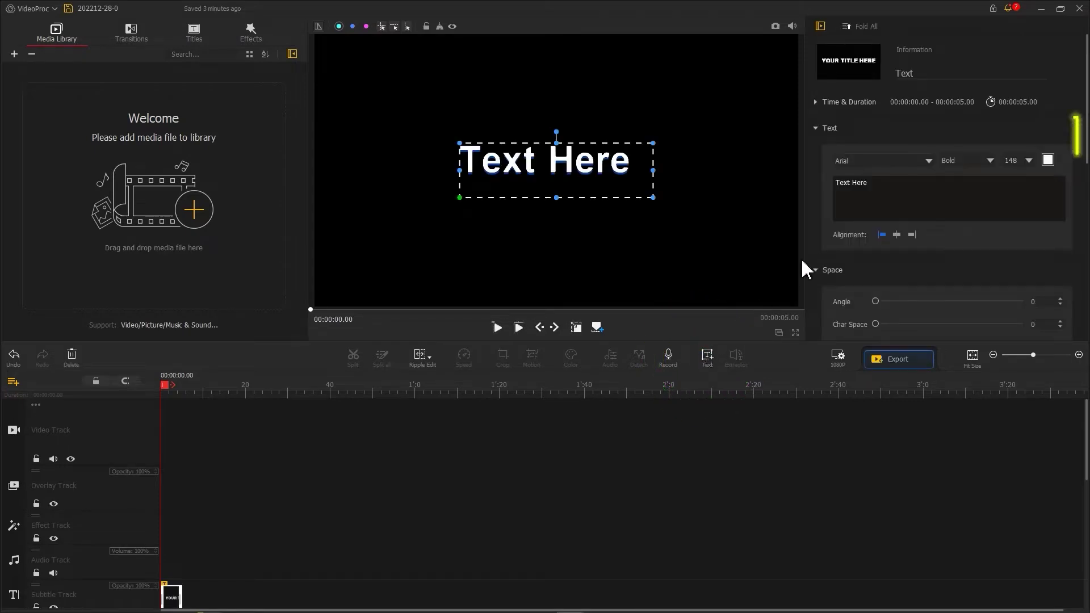
triple_click(874, 187)
type("SPORT LIFE")
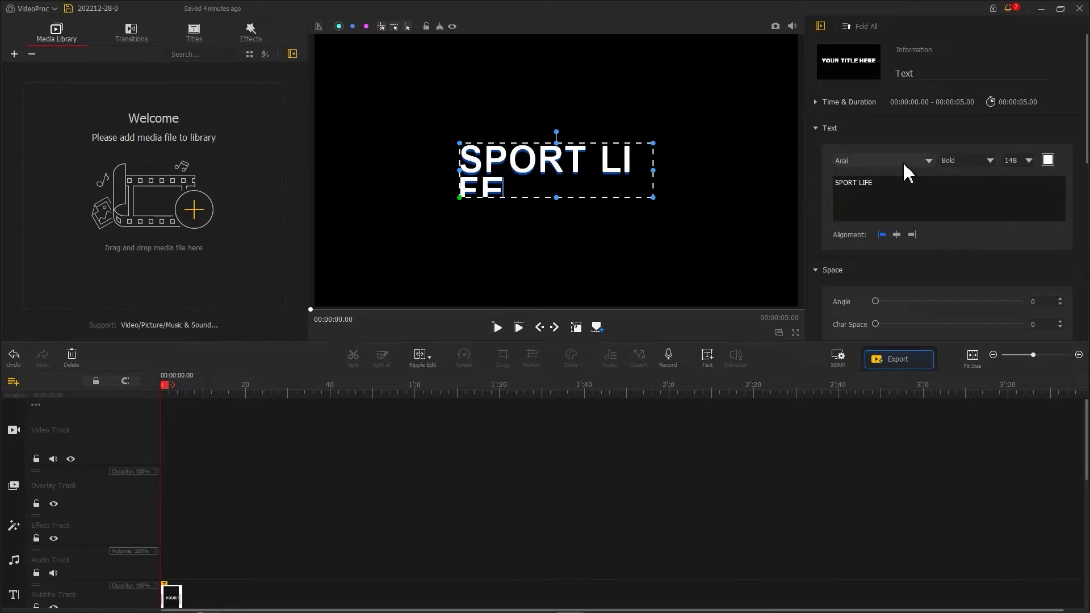
Step: Set the title's font to Gill Sans Ultra Bold and widen its text box so the words fit on one line
left_click(909, 161)
left_click_drag(1002, 195, 987, 237)
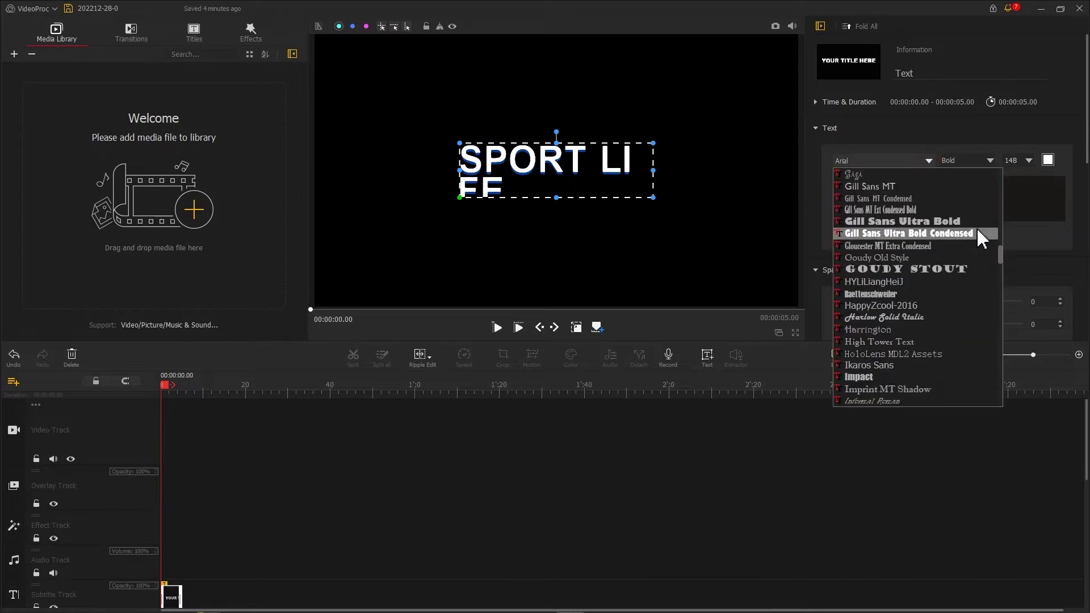
left_click(886, 183)
left_click_drag(656, 170, 751, 169)
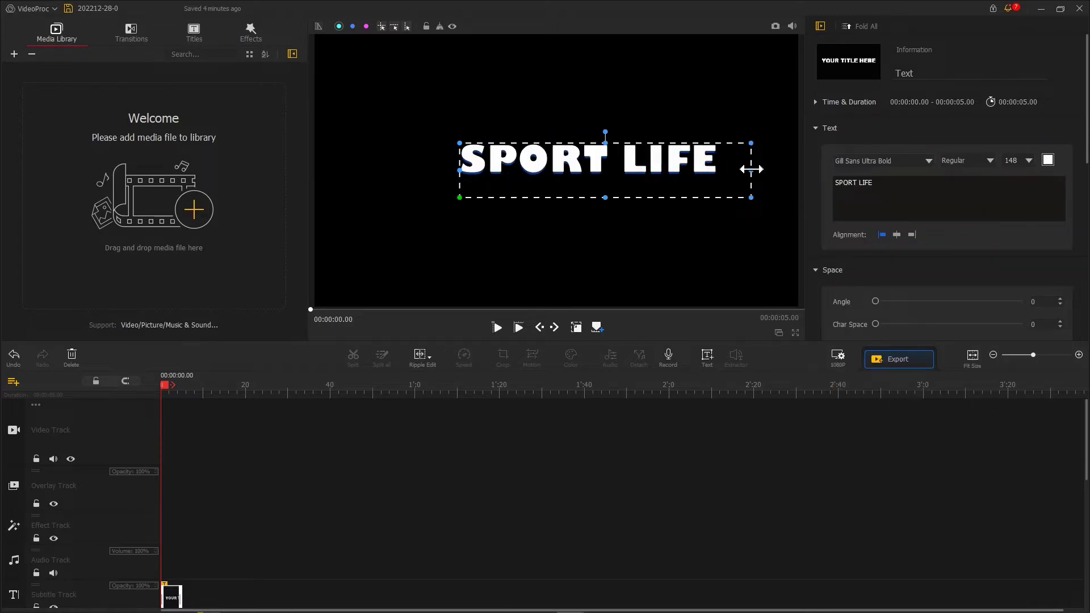
Step: Change the SPORT LIFE title's text color to bright green
left_click(1047, 160)
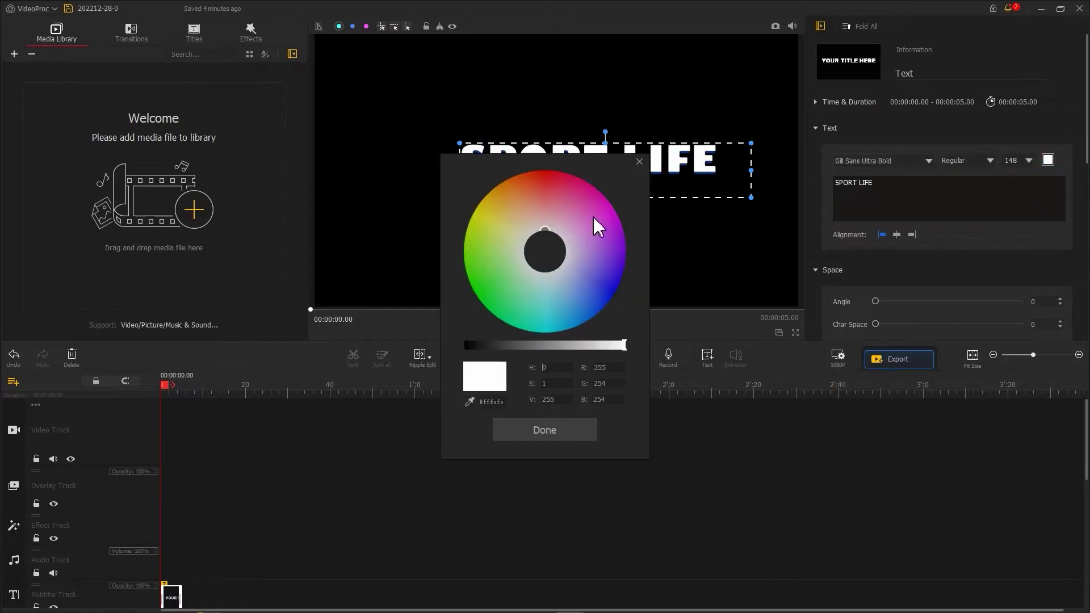
left_click(473, 286)
left_click(535, 430)
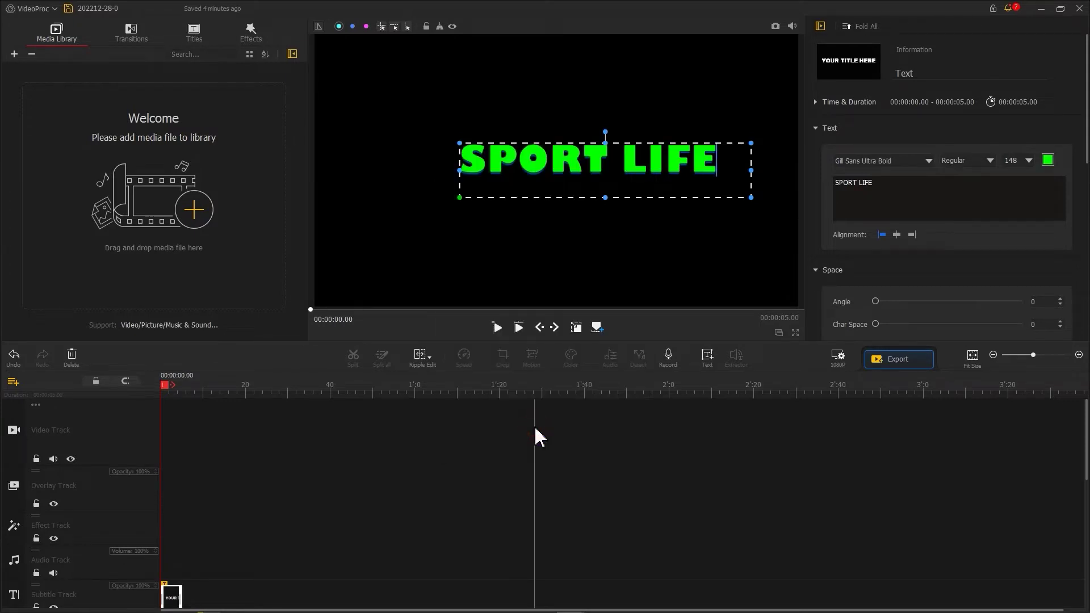
Step: Enlarge the SPORT LIFE title to span the full frame width and set its text shadow offset to 0
left_click_drag(459, 200, 318, 238)
left_click_drag(527, 184, 542, 193)
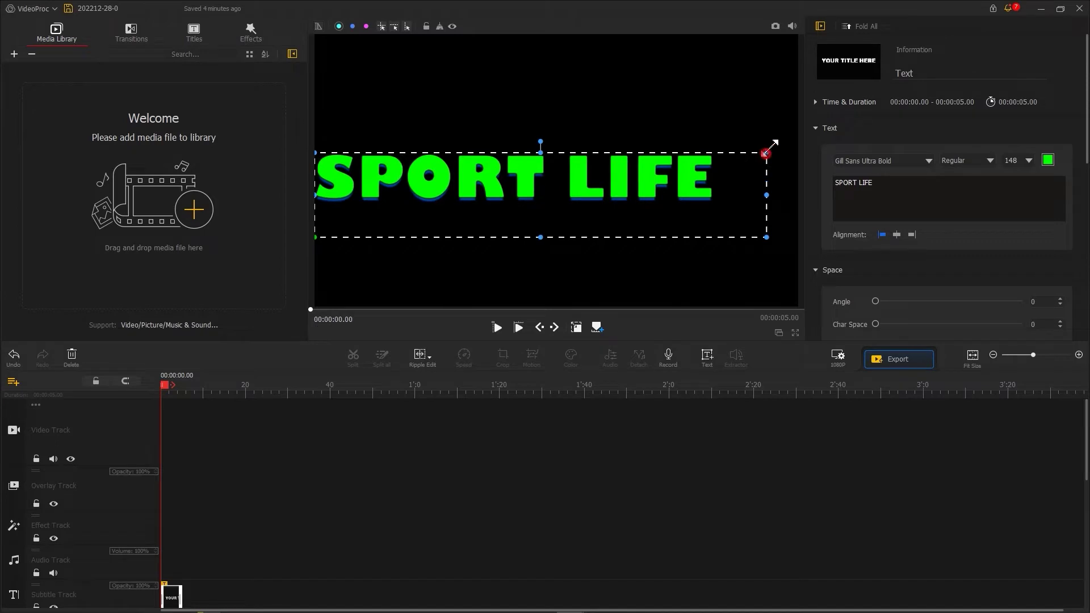
left_click_drag(771, 147, 800, 132)
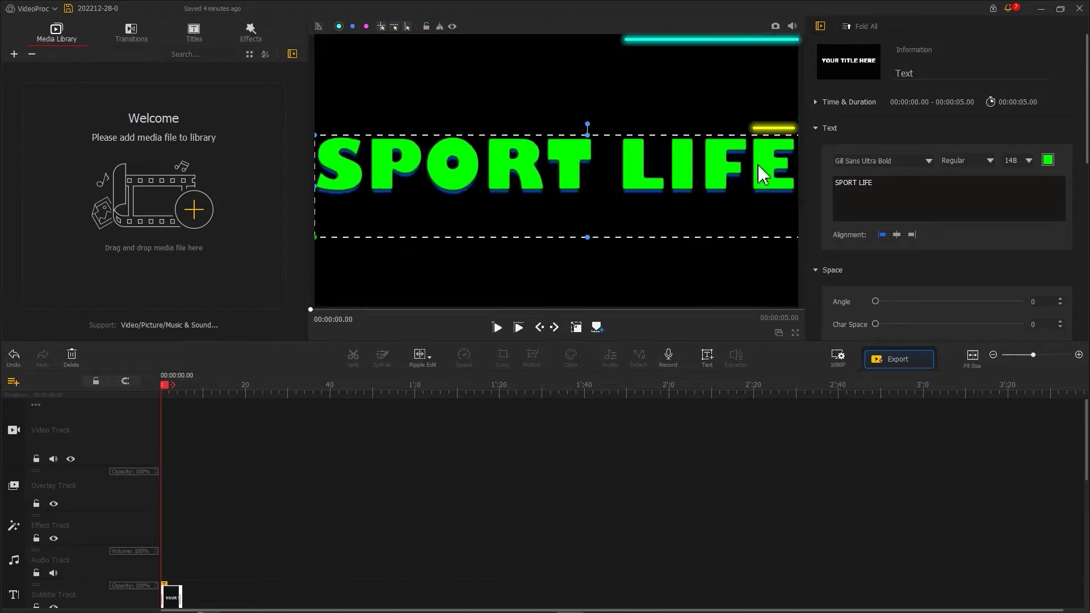
left_click_drag(764, 173, 763, 178)
left_click_drag(1086, 142, 1066, 298)
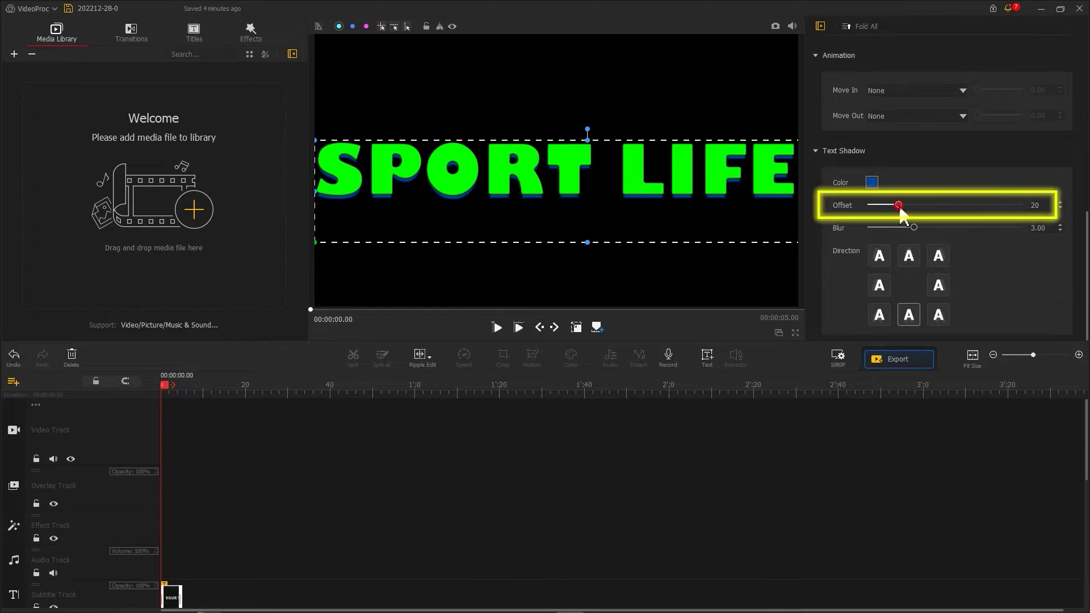
left_click_drag(899, 207, 861, 204)
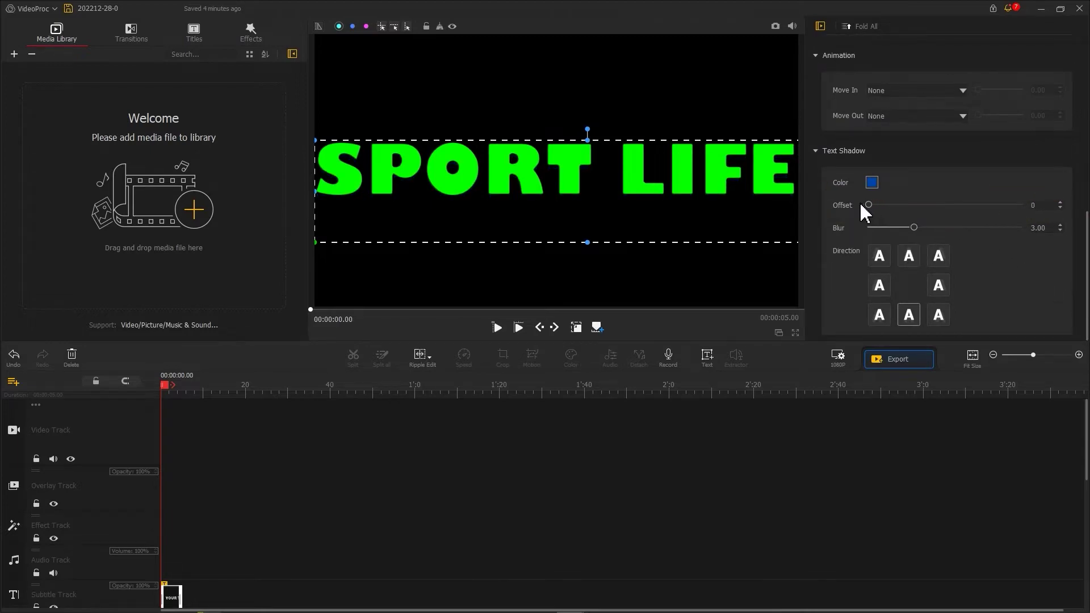
Step: Change the project's background color to a custom bright blue, RGB 15, 2, 253
left_click(838, 358)
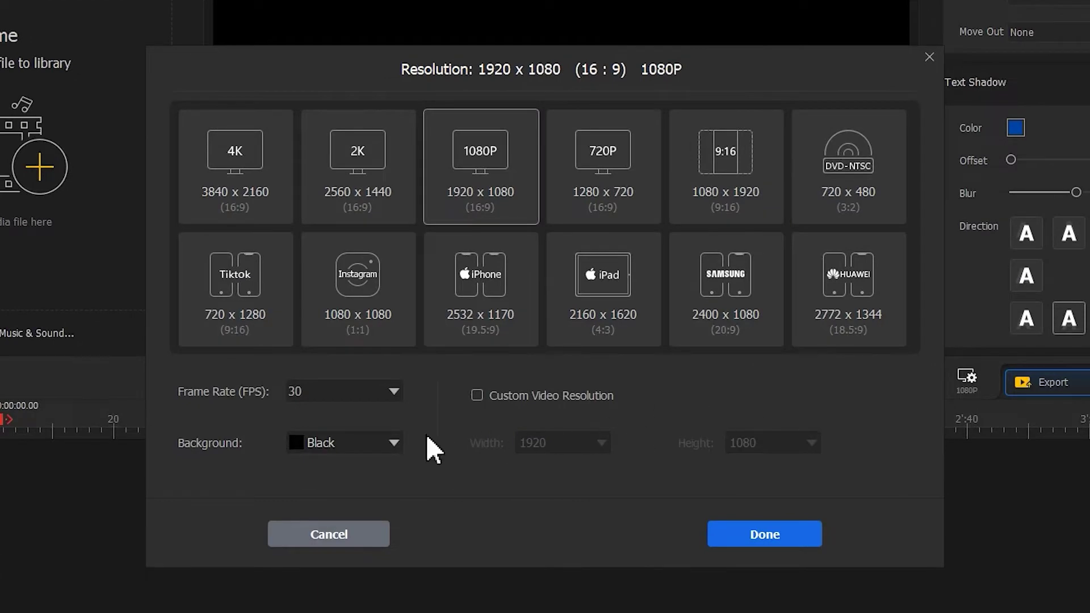
left_click(394, 443)
left_click(390, 461)
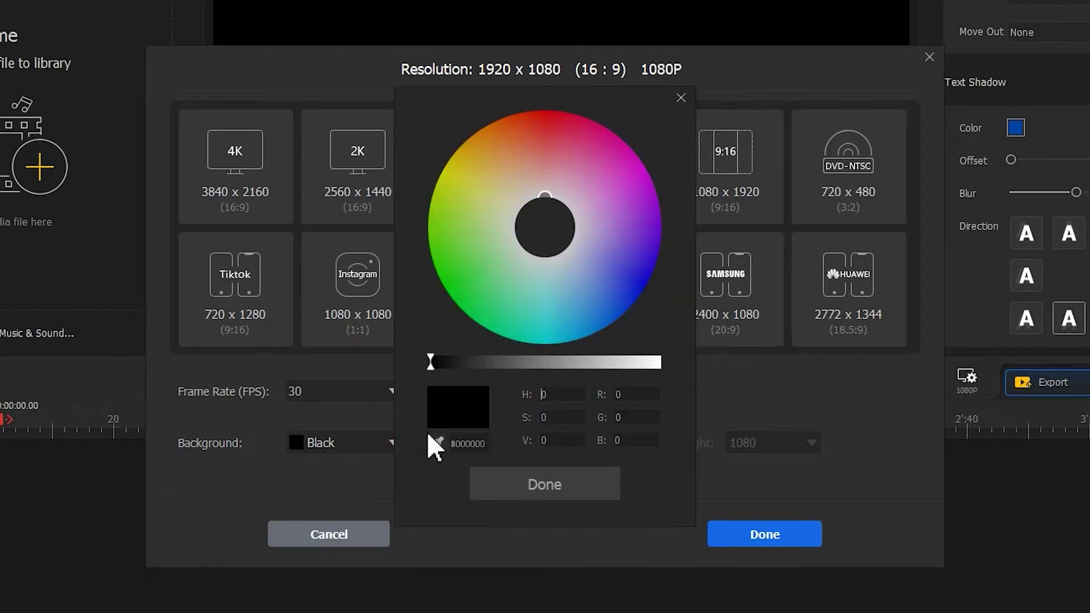
left_click(609, 268)
left_click_drag(617, 269, 647, 279)
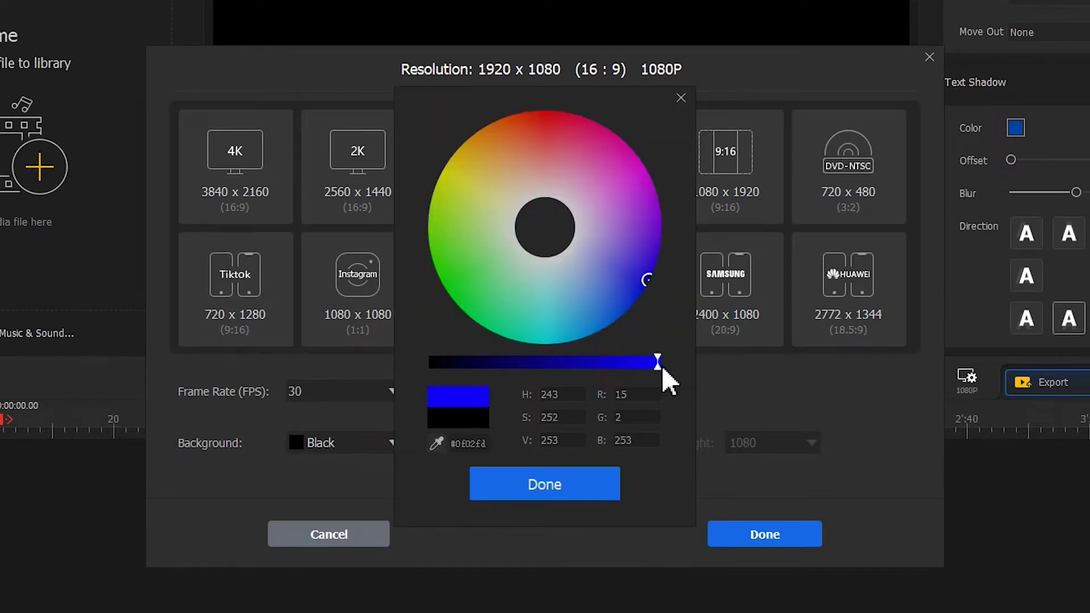
left_click(591, 472)
left_click(716, 538)
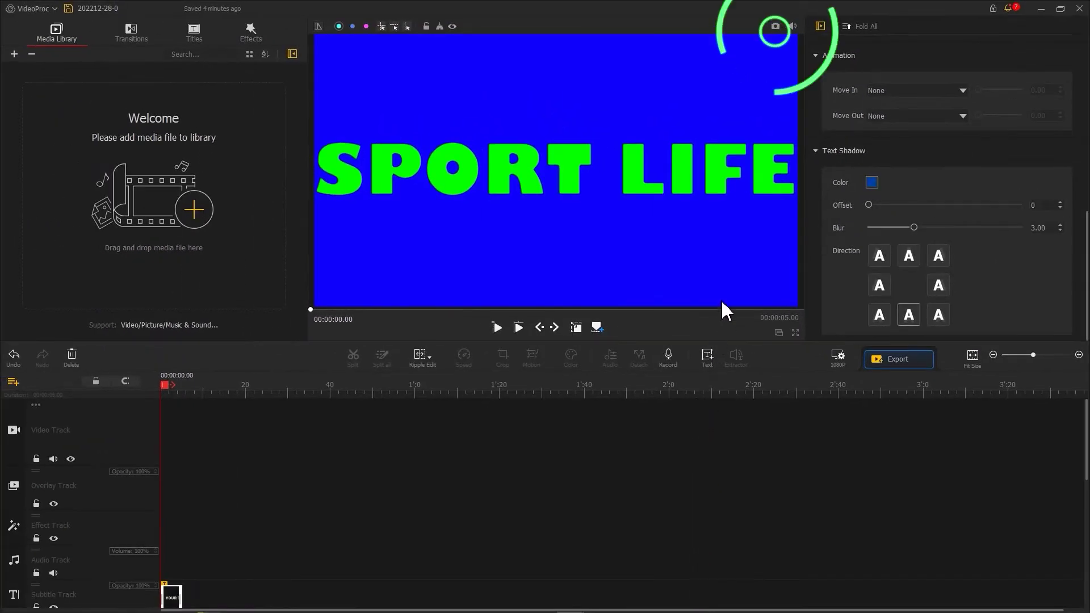
Step: Take a snapshot of the green title on blue and add the saved PNG to the media library
left_click(776, 27)
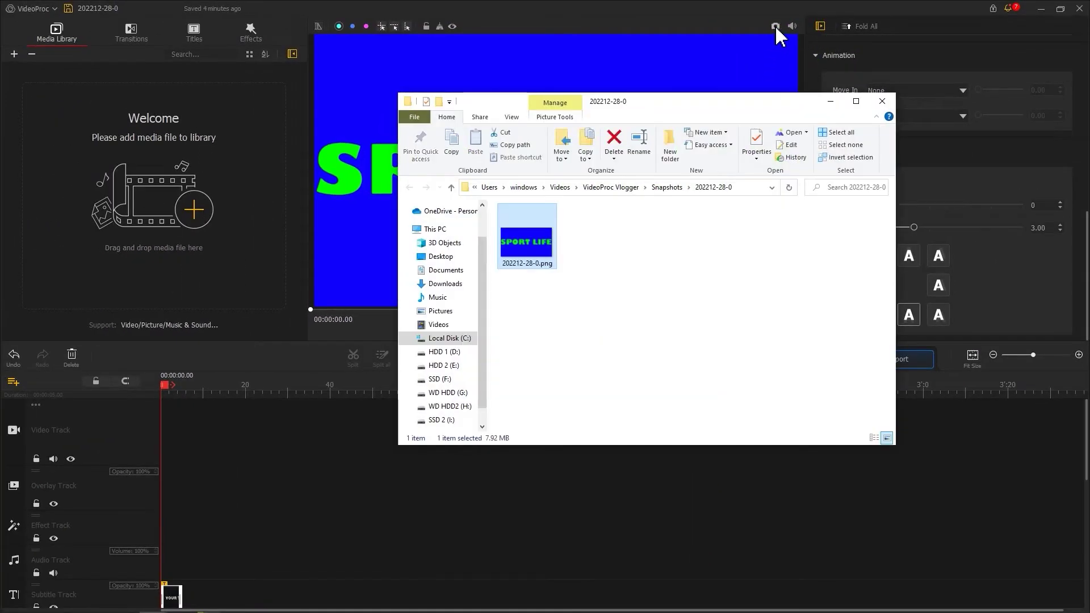
left_click_drag(536, 249, 233, 200)
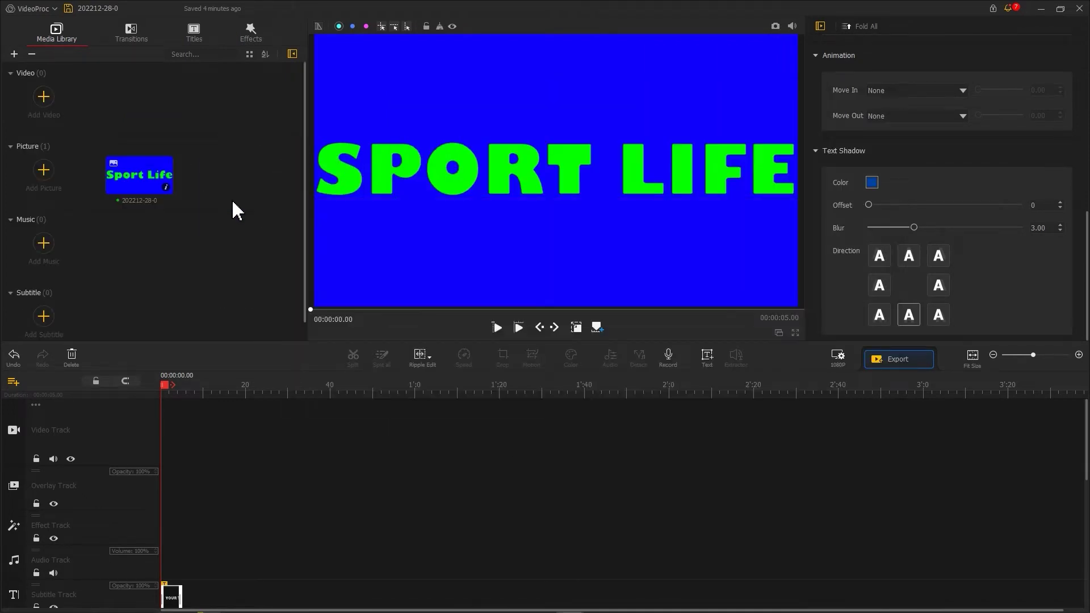
Step: Replace the title clip with the snapshot picture, placed at the start of the overlay track and fitted to the screen width
left_click(173, 595)
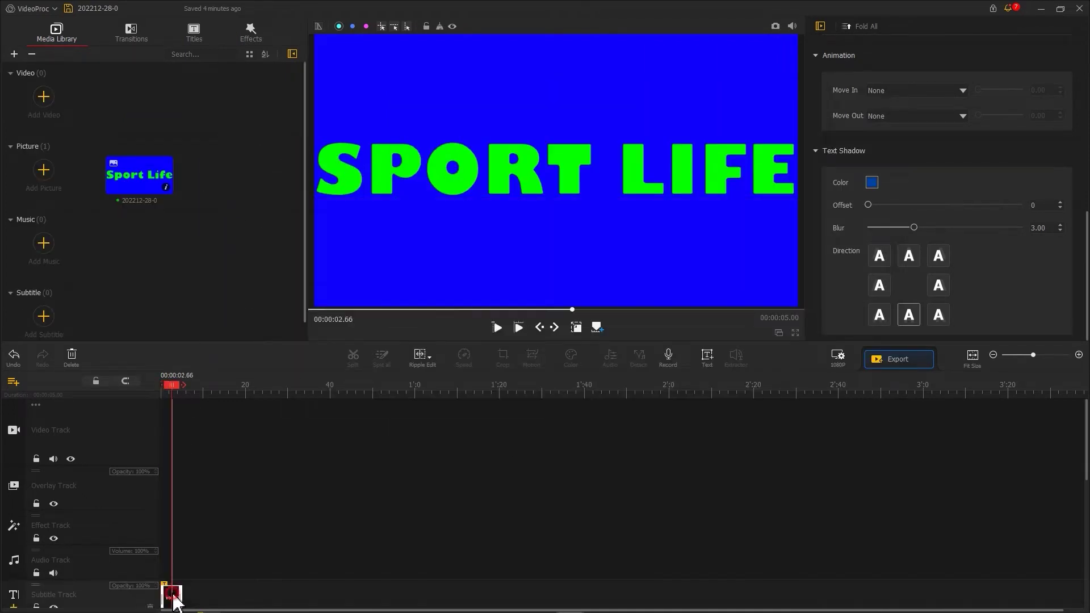
left_click(72, 358)
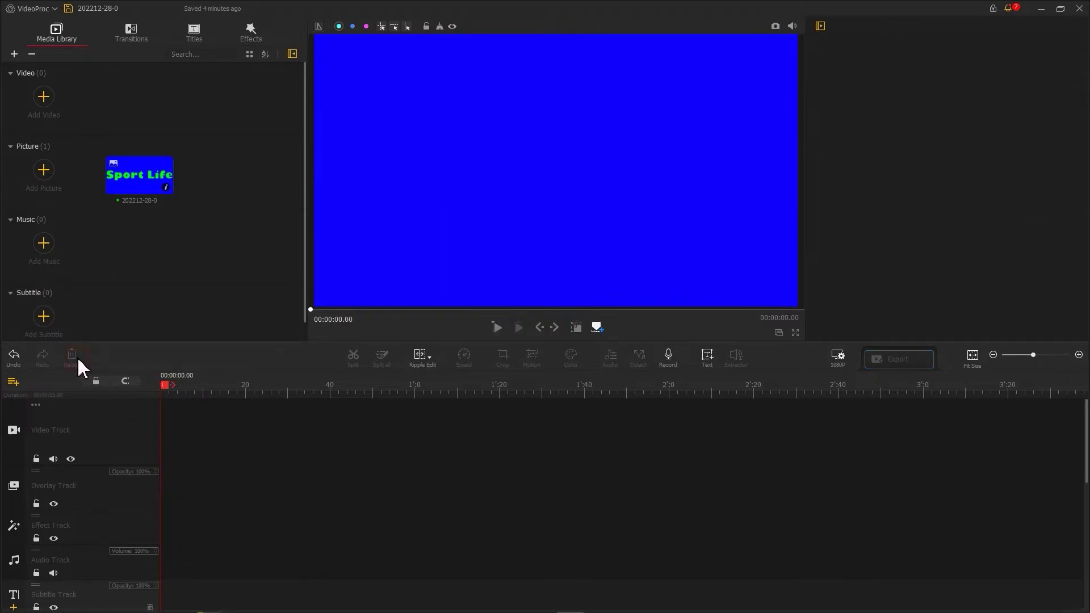
left_click_drag(137, 186, 172, 493)
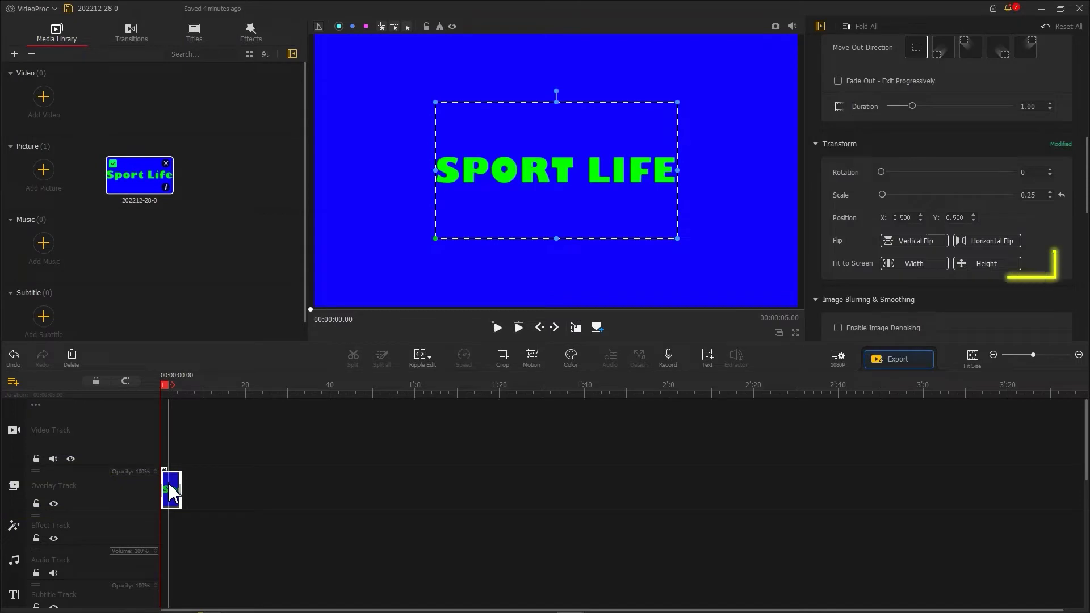
left_click(901, 267)
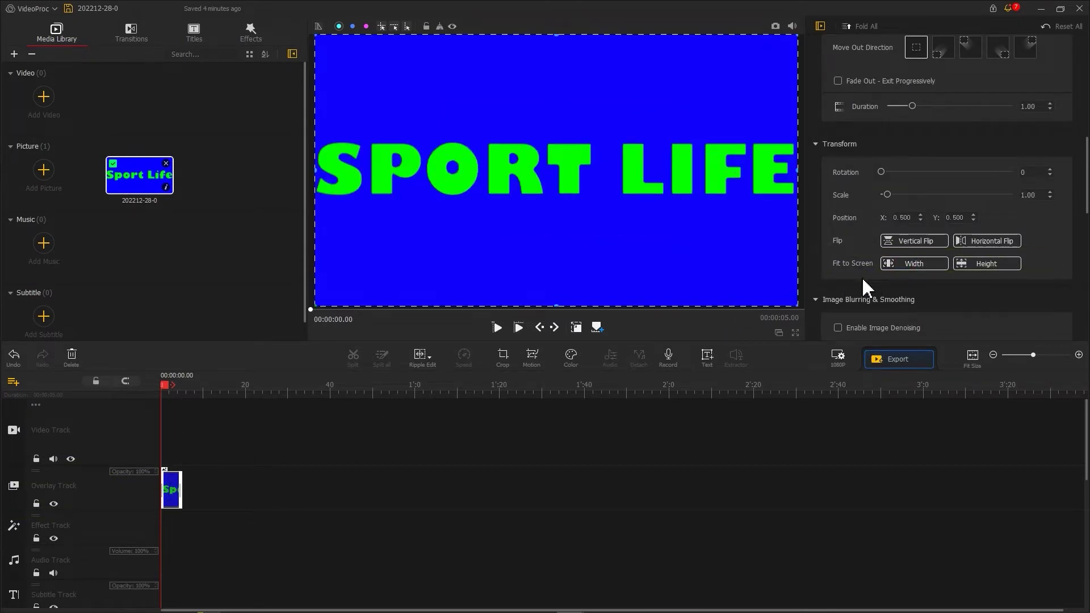
Step: In the snapshot's Motion Editor, add a keyframe at the start with a 444x250 frame just outside the image's left edge at (-222,540)
left_click(532, 358)
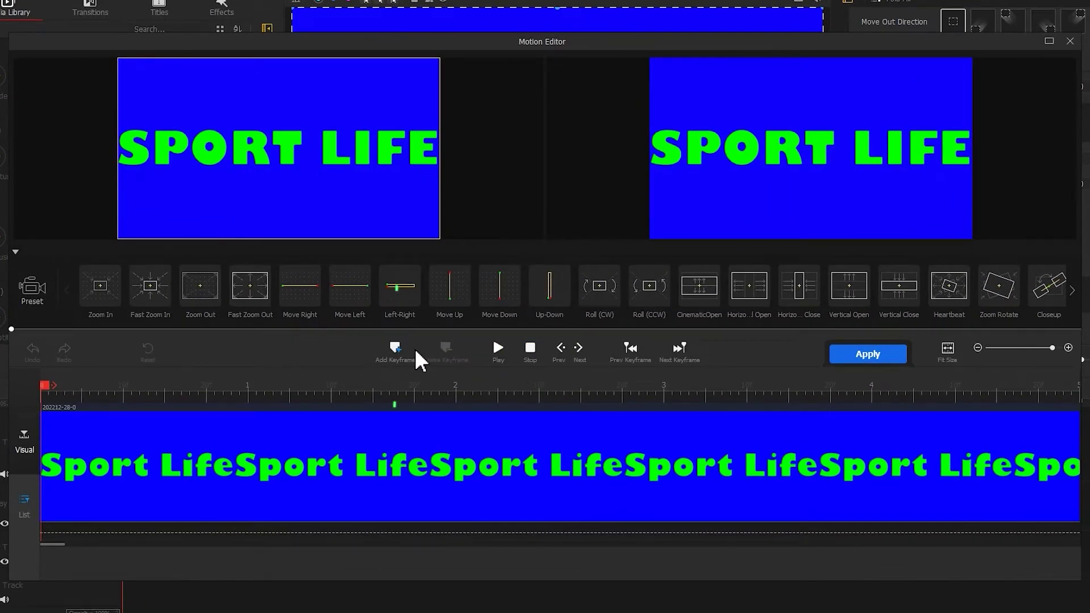
left_click(404, 351)
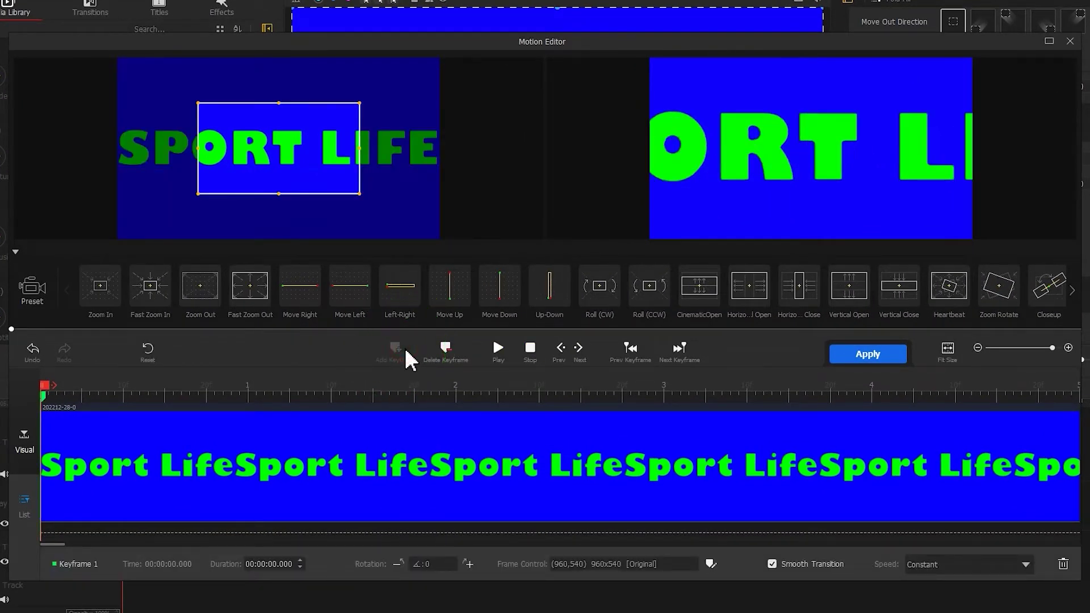
left_click_drag(287, 167, 230, 193)
left_click_drag(302, 218, 171, 153)
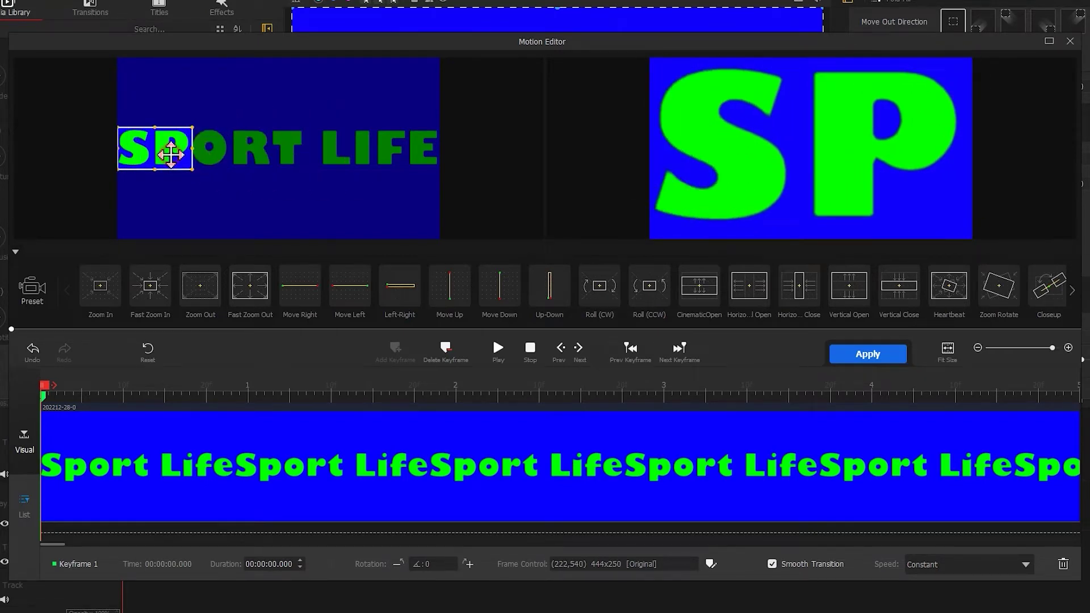
left_click_drag(171, 153, 97, 153)
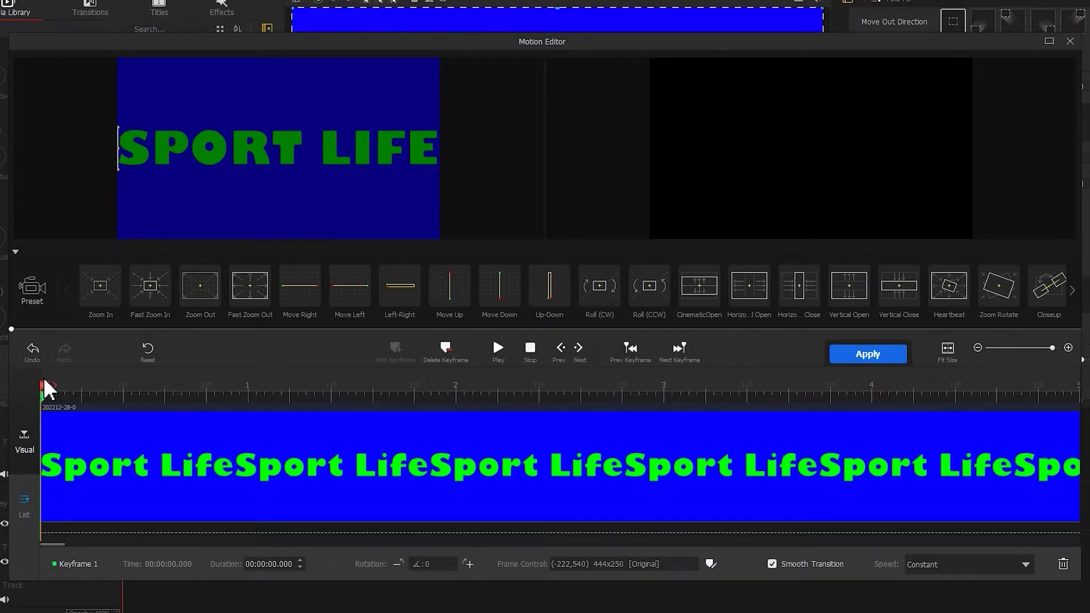
Step: Add a motion keyframe at 00:00:05.00 with the frame just outside the image's right edge at (2142,540), then apply and play back the motion
left_click_drag(45, 382, 1077, 406)
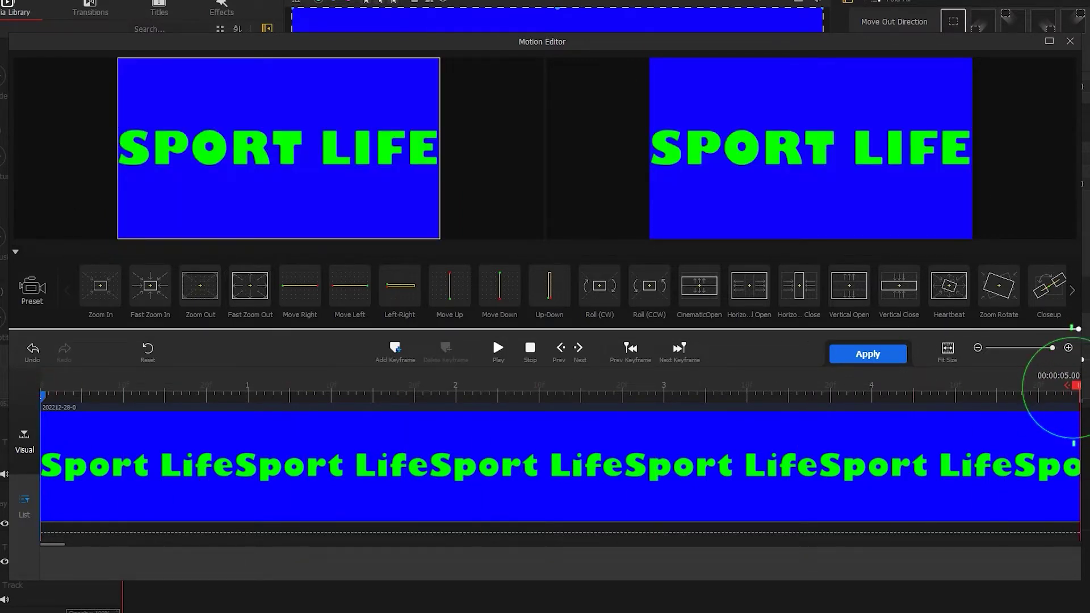
left_click(395, 349)
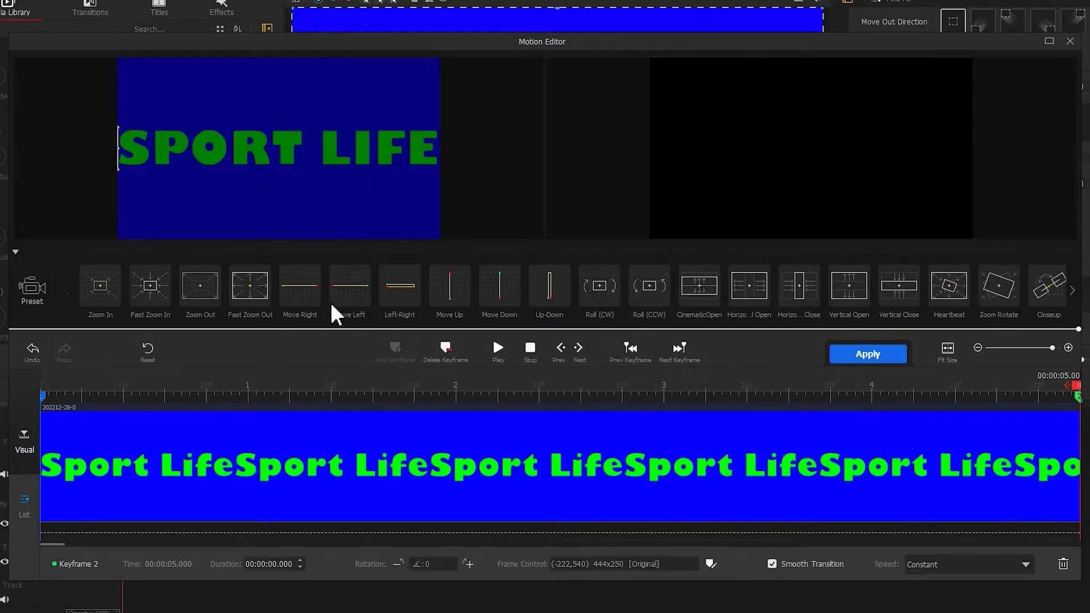
left_click_drag(166, 151, 498, 146)
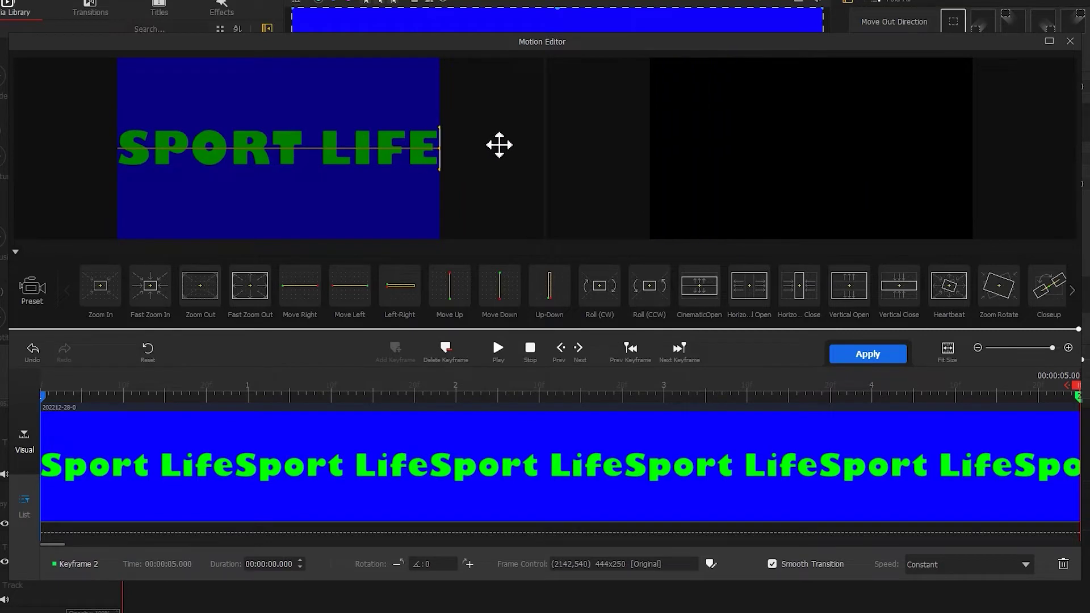
left_click(874, 356)
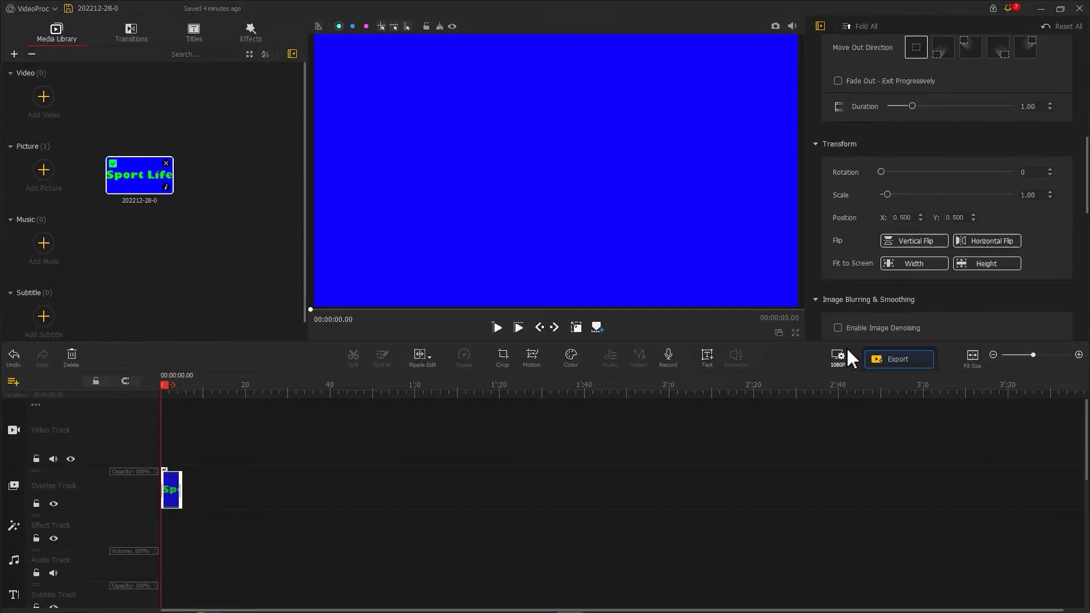
key("space")
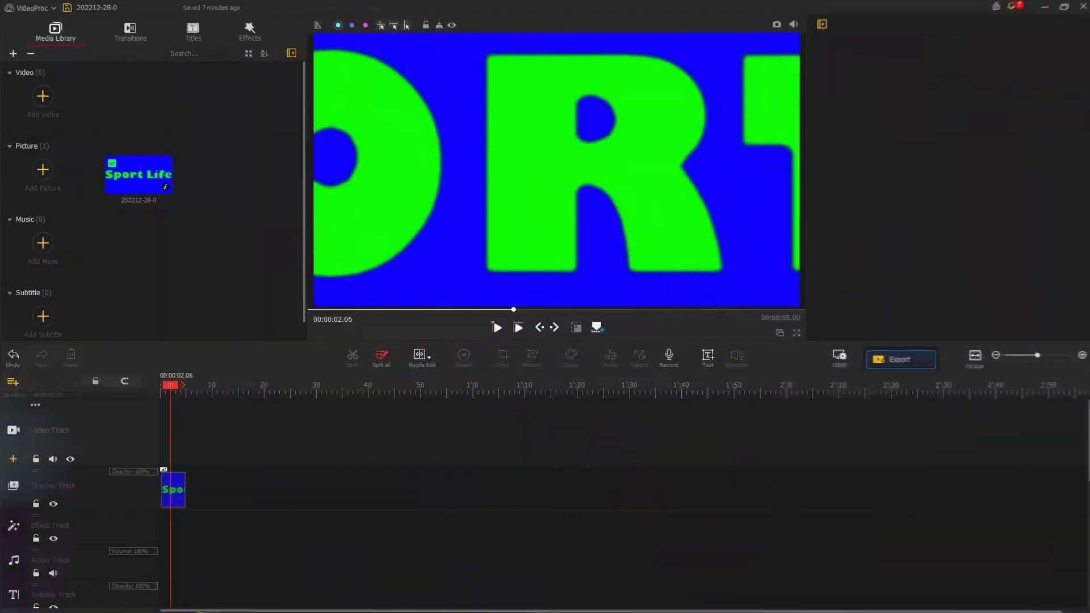
Step: Add the snowy mountain video to the video track and trim it to 00:00:04.99 to match the overlay, hiding the overlay track while trimming
left_click_drag(965, 187, 171, 389)
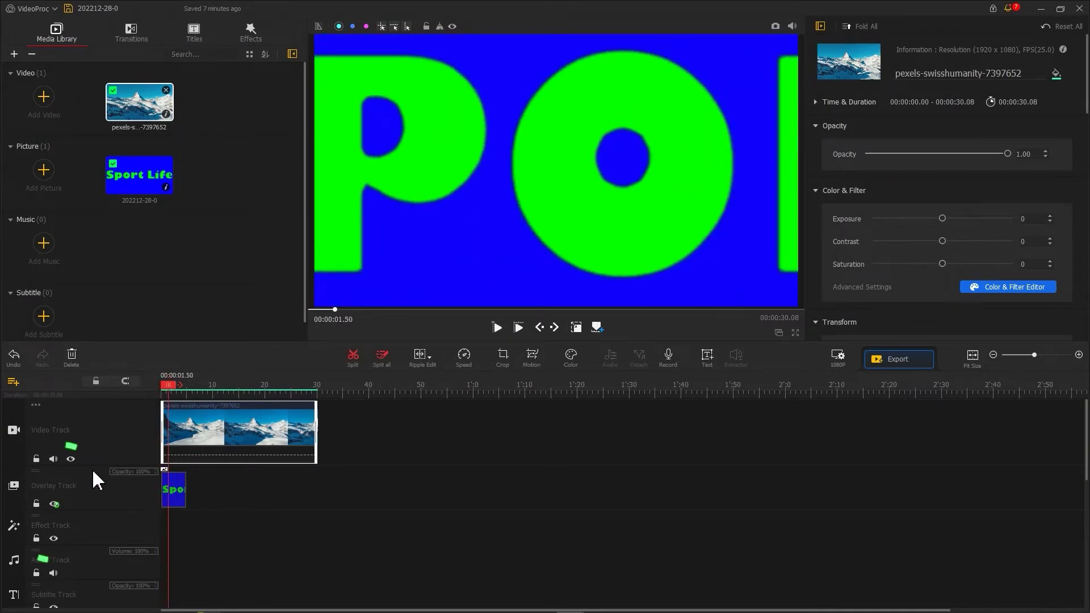
left_click(54, 504)
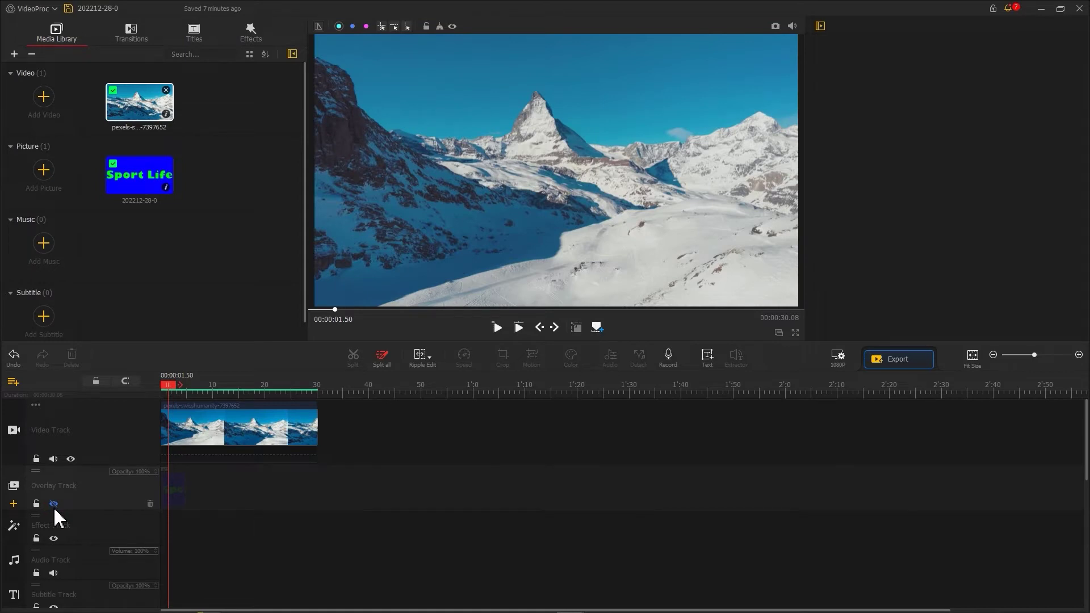
left_click(303, 436)
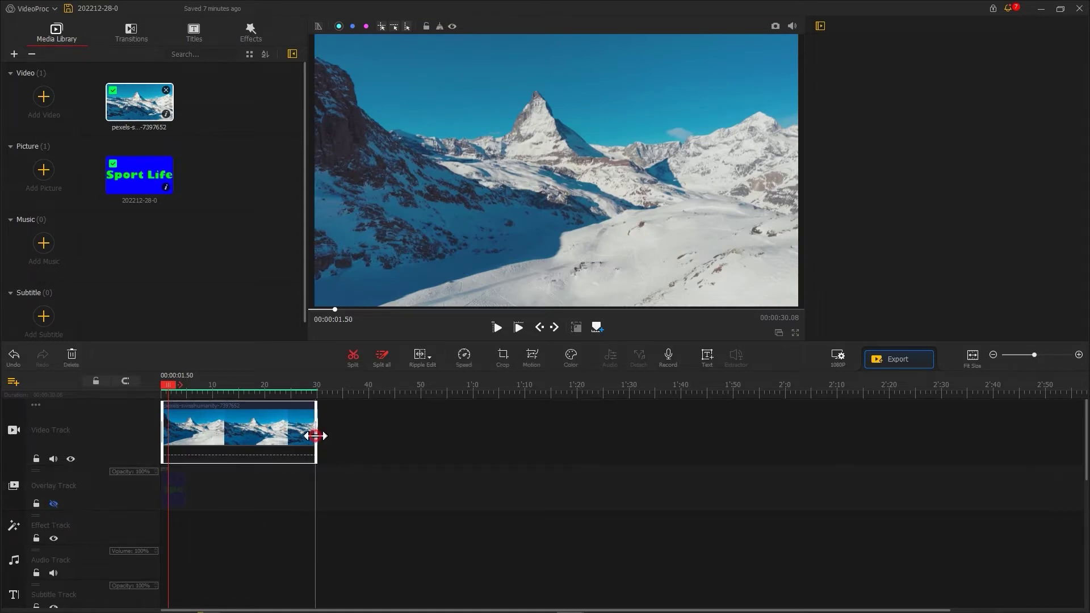
scroll(239, 414, "up", 3)
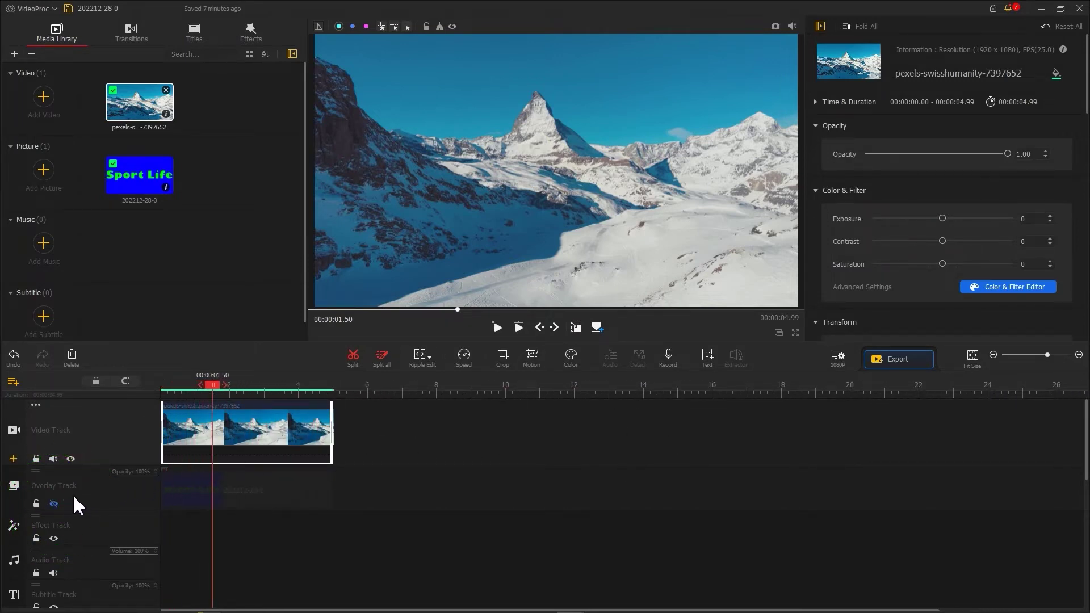
left_click(56, 504)
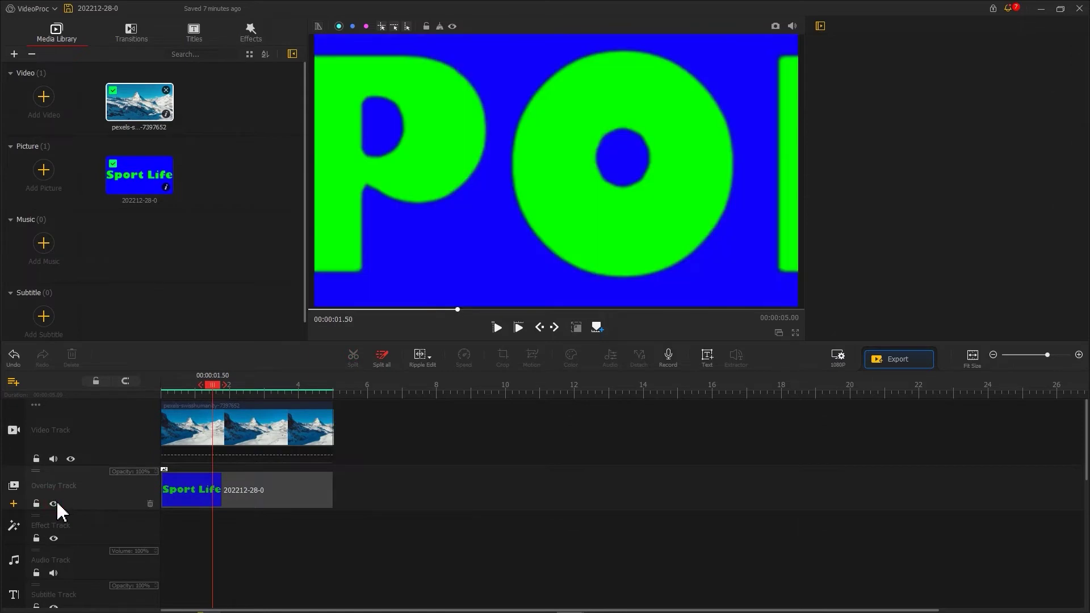
Step: Enable Chroma Key on the snapshot overlay to remove its blue background, with tolerance 31 and smoothness 35
left_click(211, 498)
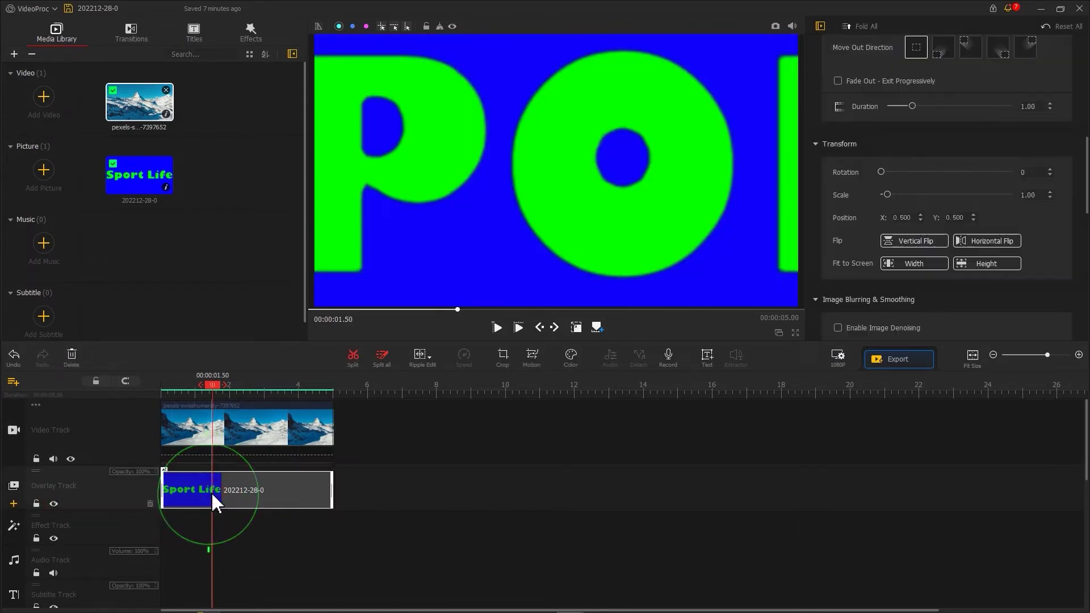
left_click_drag(1086, 180, 1032, 265)
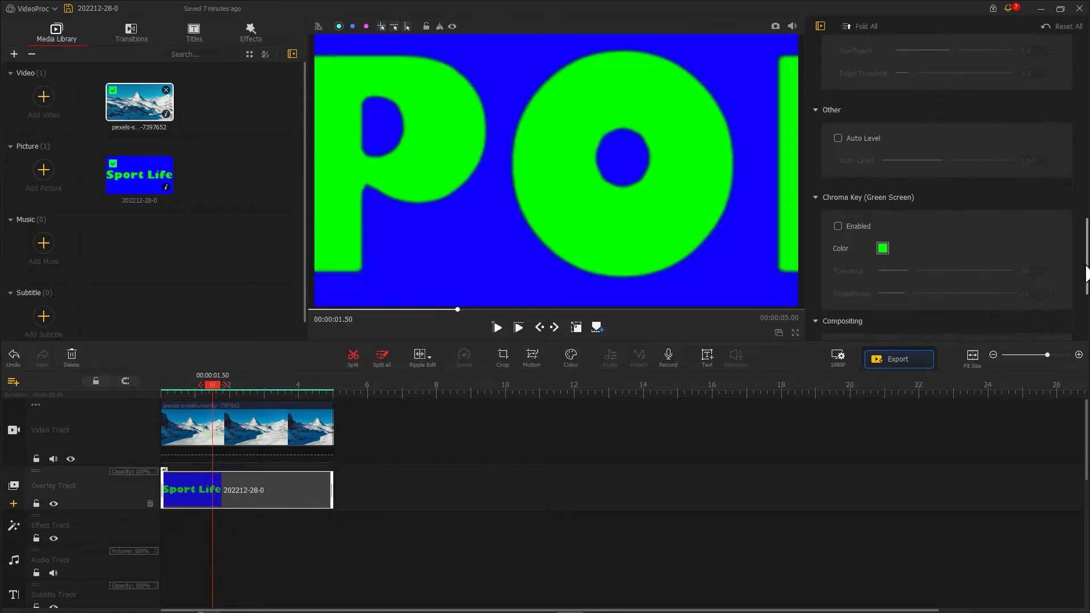
left_click(883, 167)
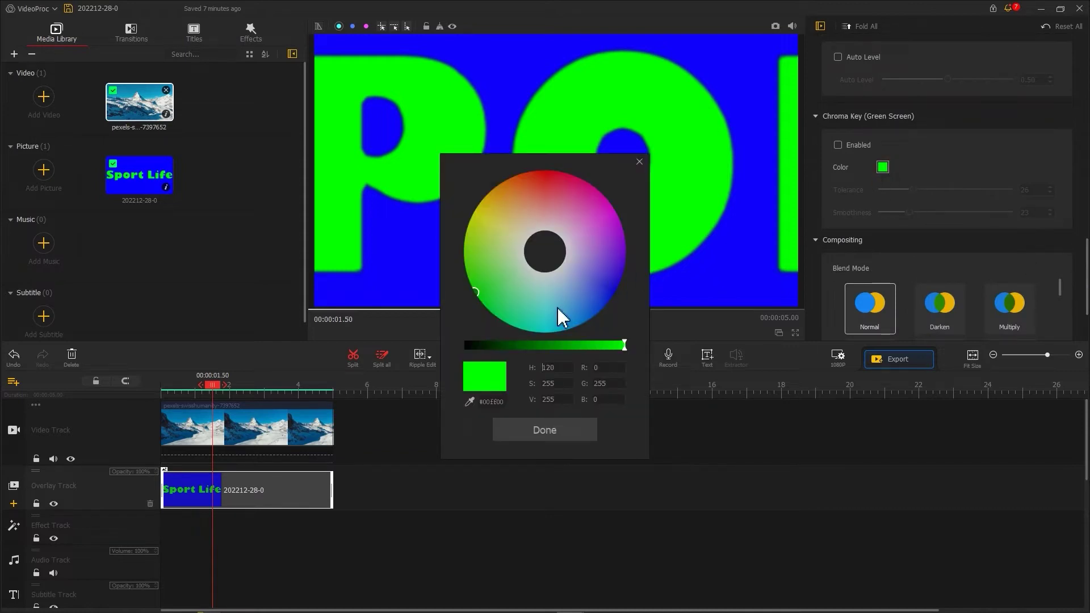
left_click(416, 280)
left_click(546, 428)
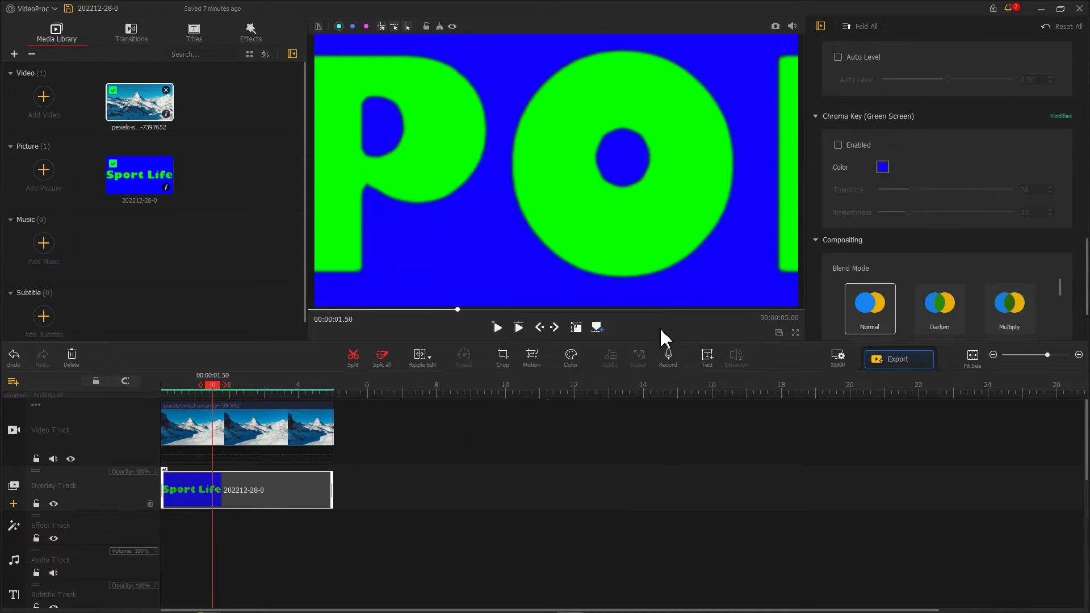
left_click(851, 150)
left_click_drag(914, 190, 927, 214)
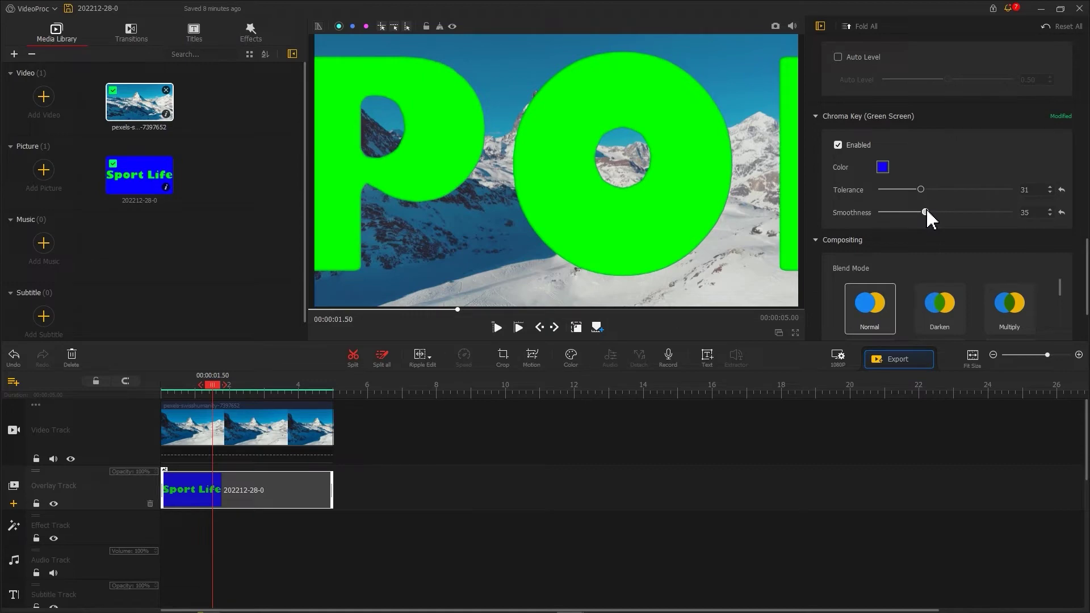
Step: Extend the mountain clip to 00:00:08.80 and add a text clip reading "Sport Make Life Better" at 00:00:05.00
left_click_drag(216, 388, 461, 422)
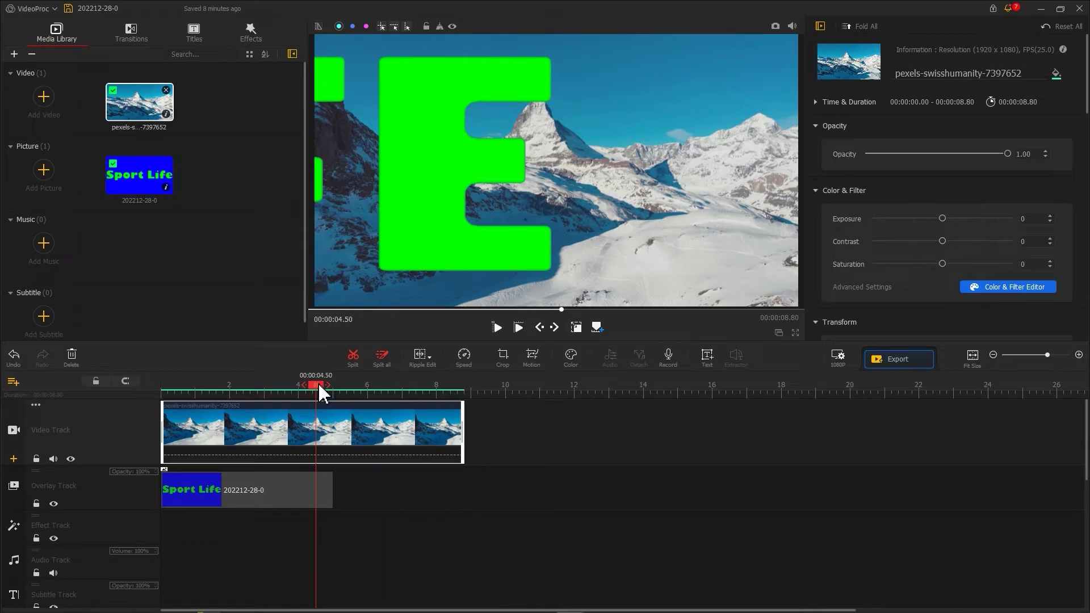
left_click_drag(320, 392, 333, 391)
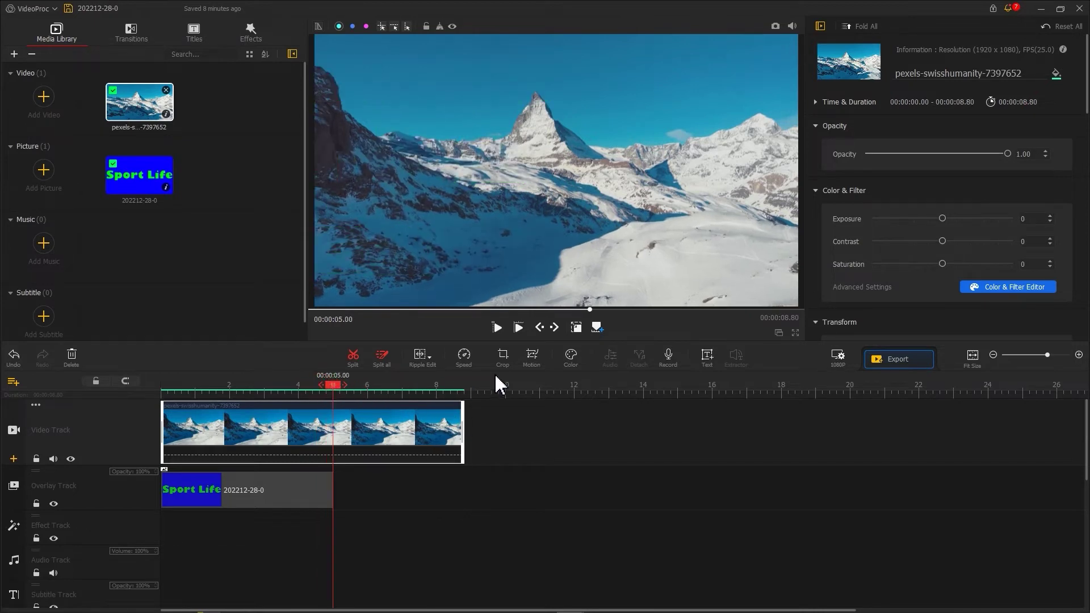
left_click(709, 355)
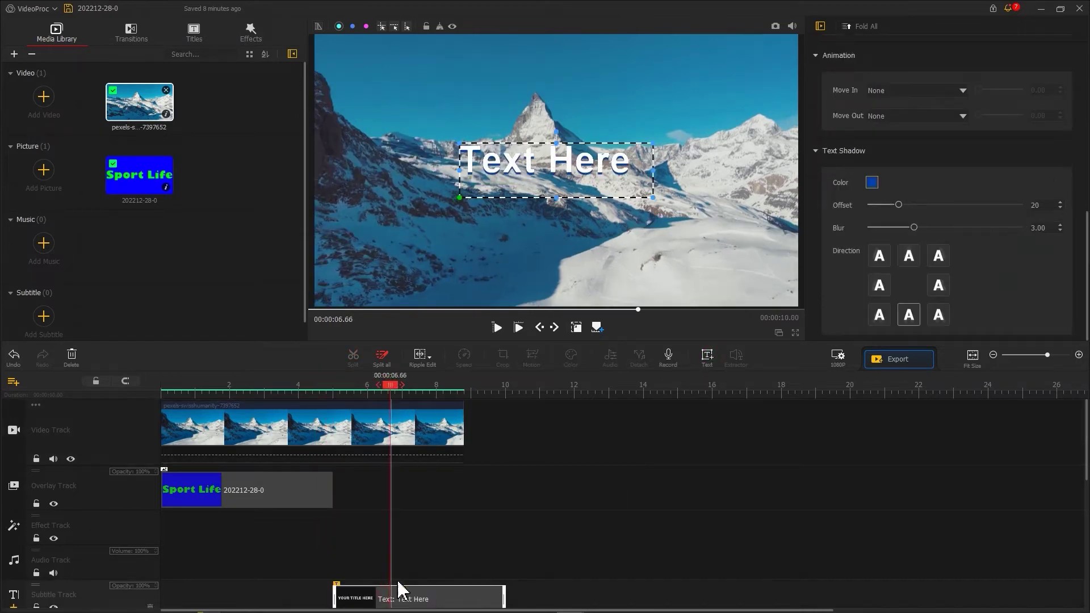
type("Sport ")
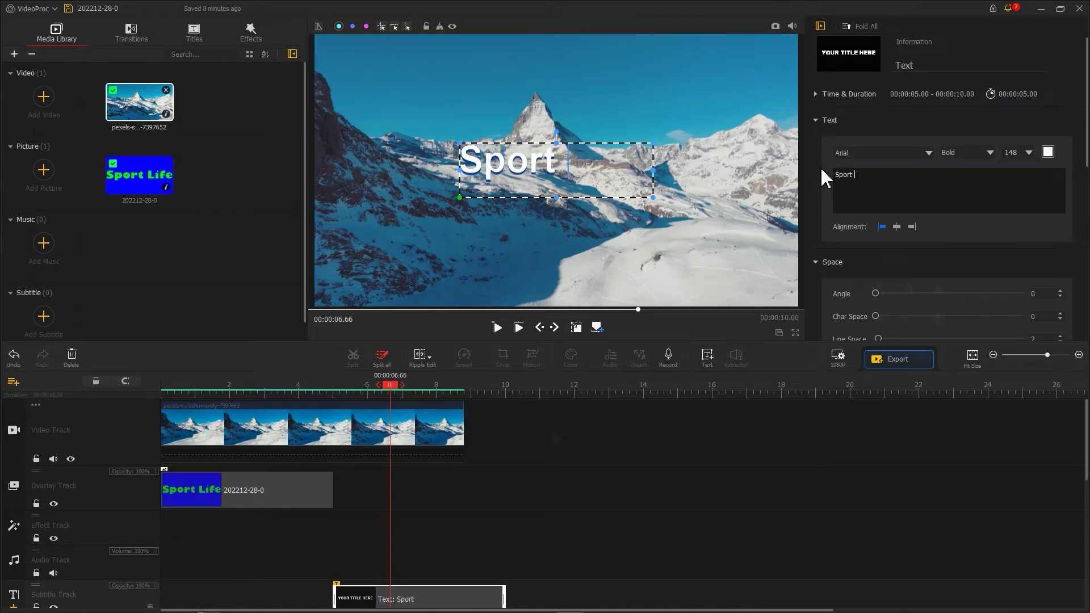
type("Make Life Better")
Step: Give the text a black shadow with offset 30 and a Fade In animation, and trim its end to 00:00:08.80
scroll(824, 178, "down", 5)
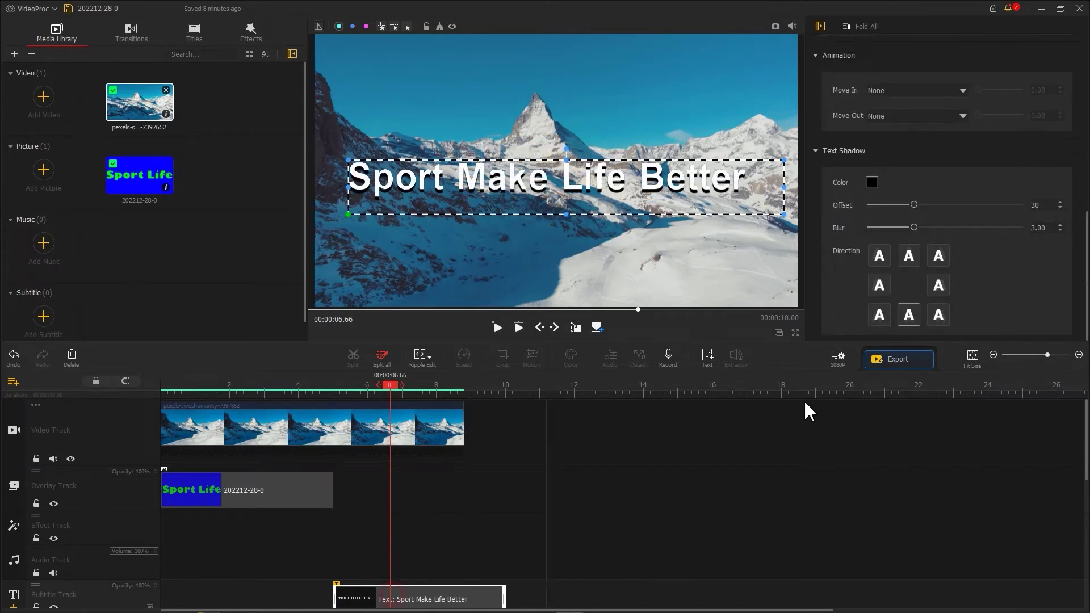
left_click_drag(1087, 243, 1088, 200)
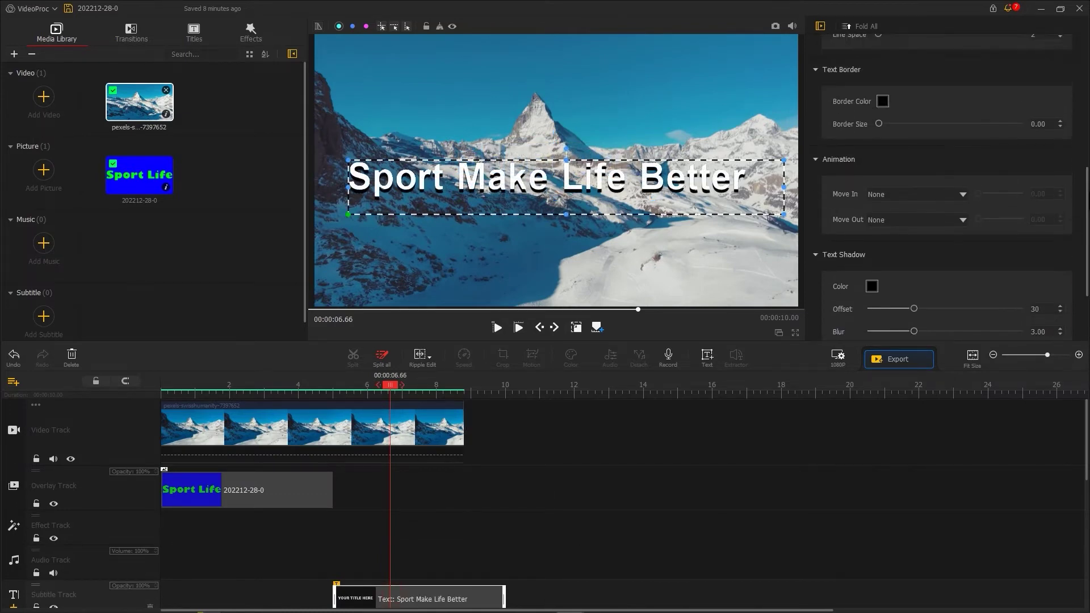
left_click(962, 195)
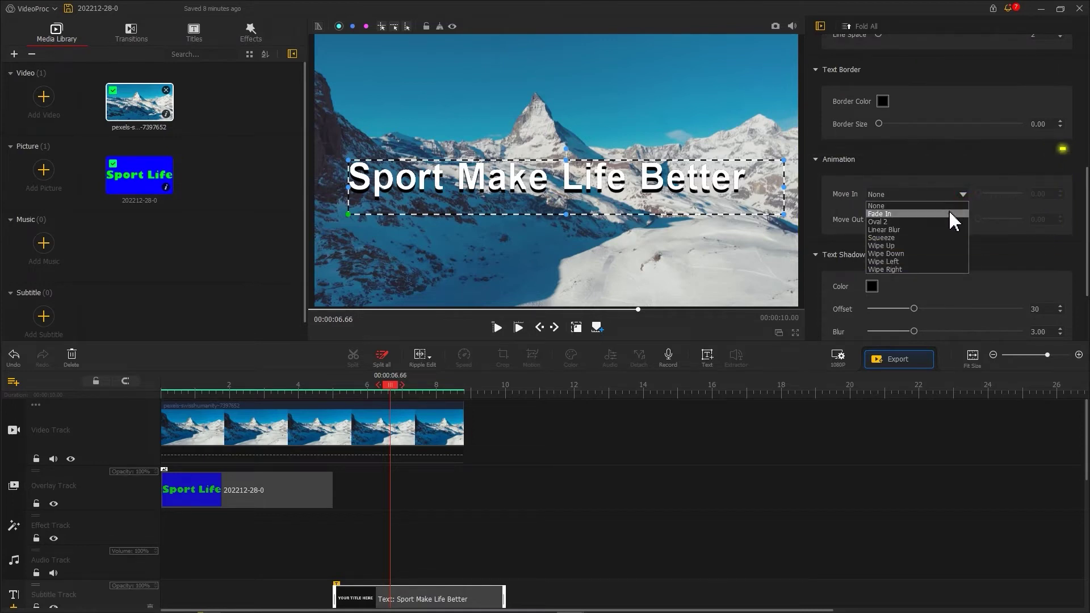
left_click(953, 219)
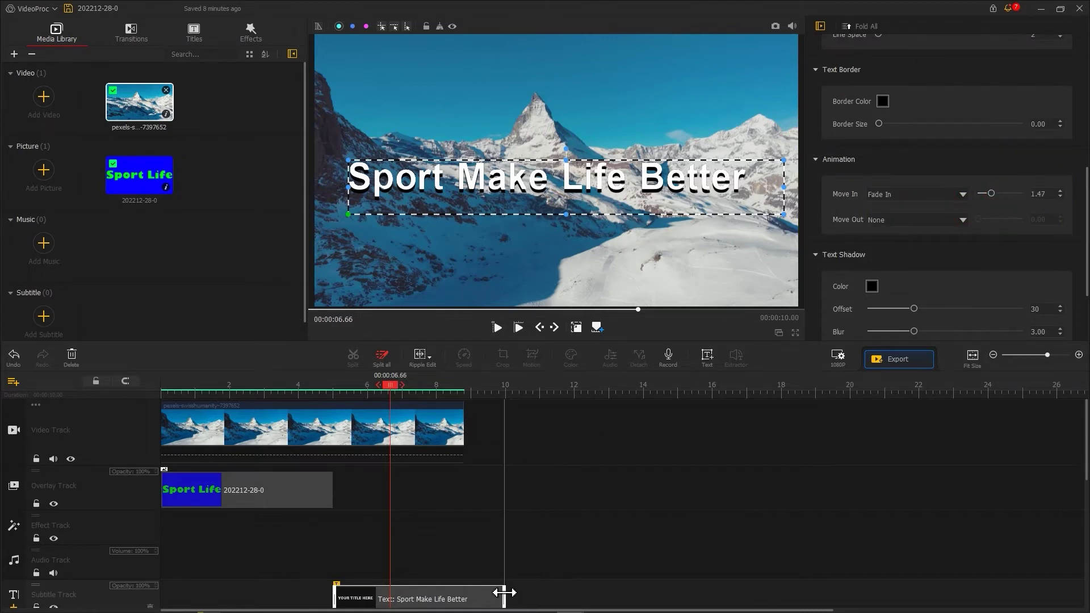
left_click_drag(503, 593, 464, 593)
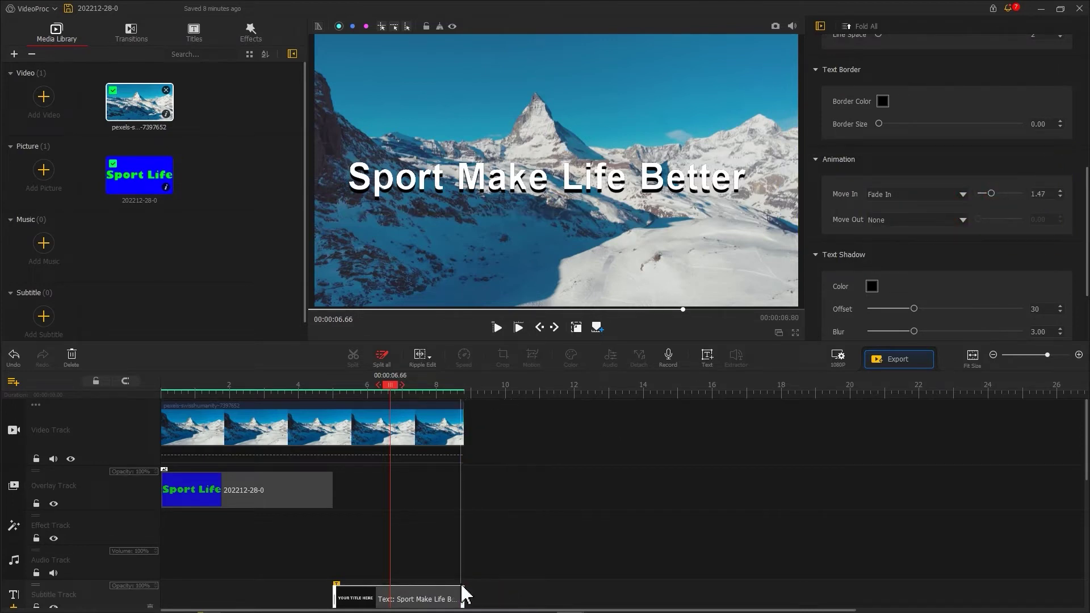
Step: Export the composition and clear its mountain video and snapshot clips from the timeline
left_click(890, 360)
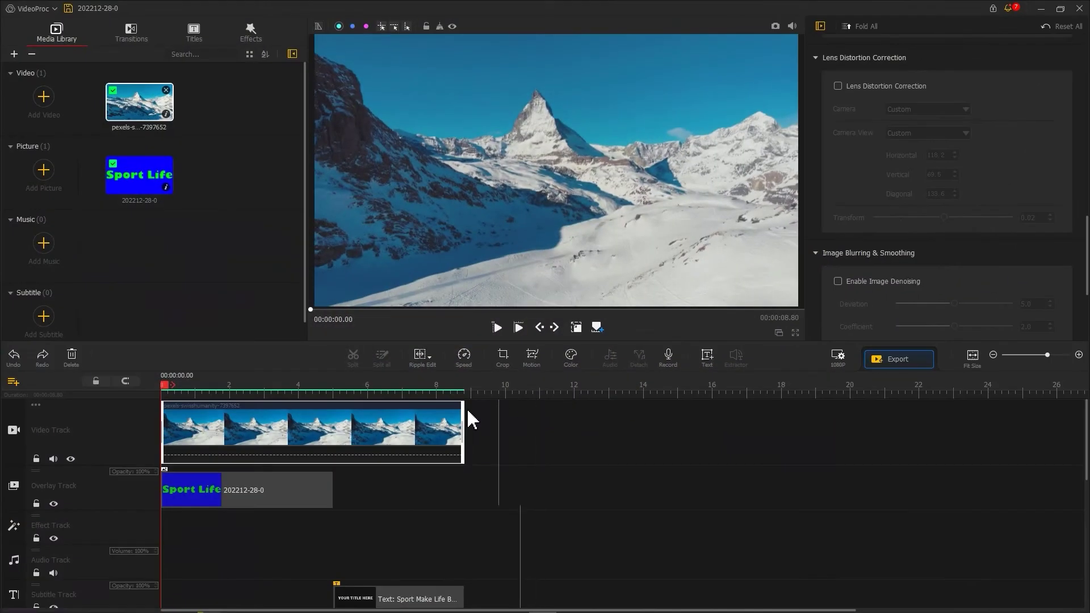
left_click(71, 357)
left_click(226, 486)
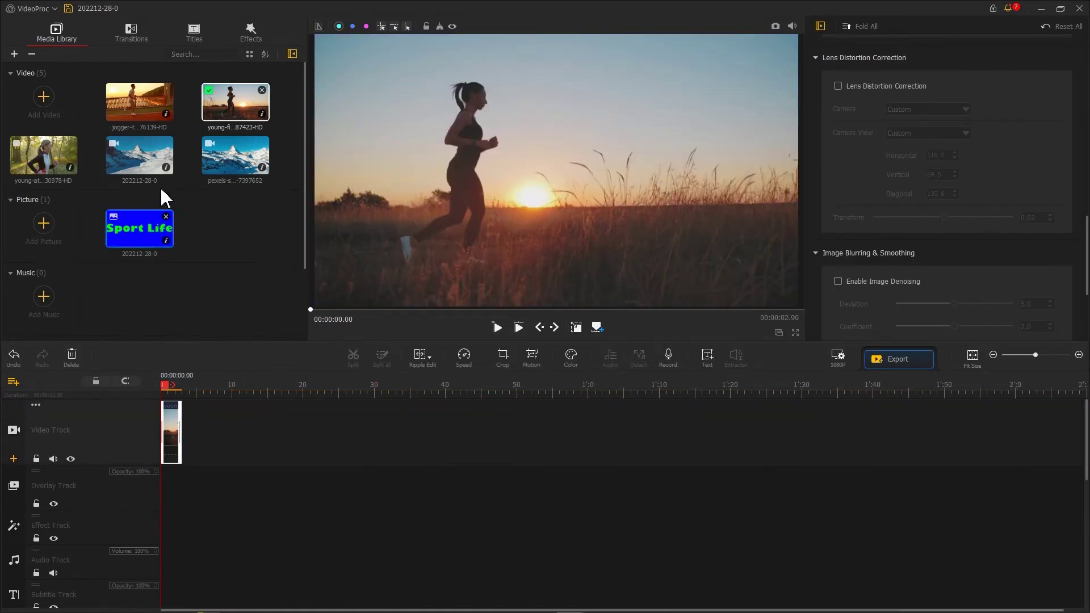
Step: Add the bridge jogger clip and the forest runner clip to the video track after the sunset runner clip
left_click_drag(139, 102, 190, 401)
left_click_drag(44, 155, 250, 426)
left_click_drag(317, 392, 444, 434)
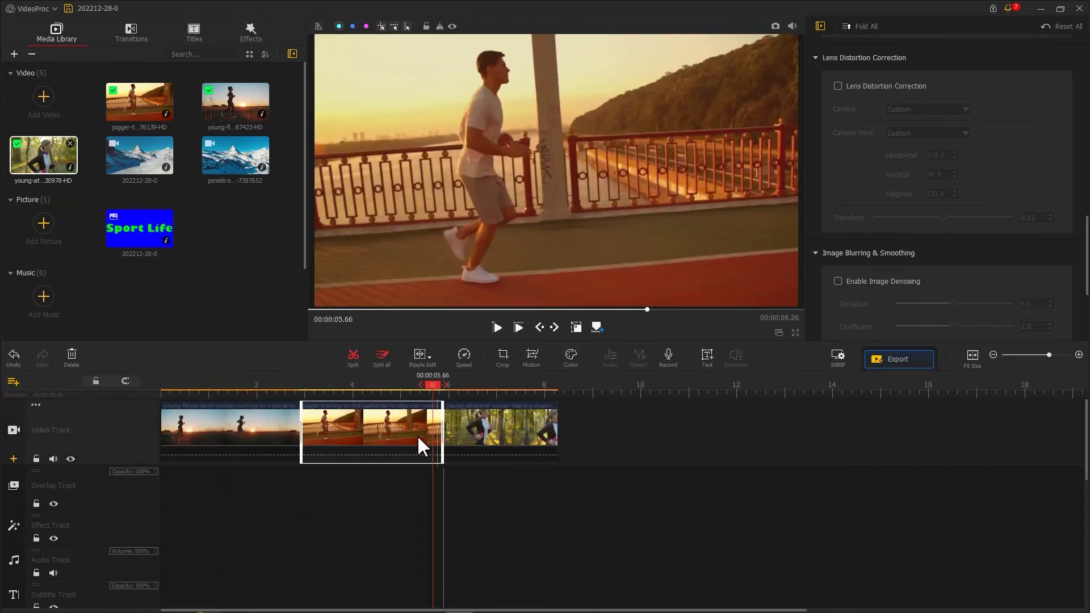
Step: Fit the forest runner clip to the screen height so it fills the frame
left_click(285, 438)
left_click(487, 438)
scroll(924, 287, "up", 10)
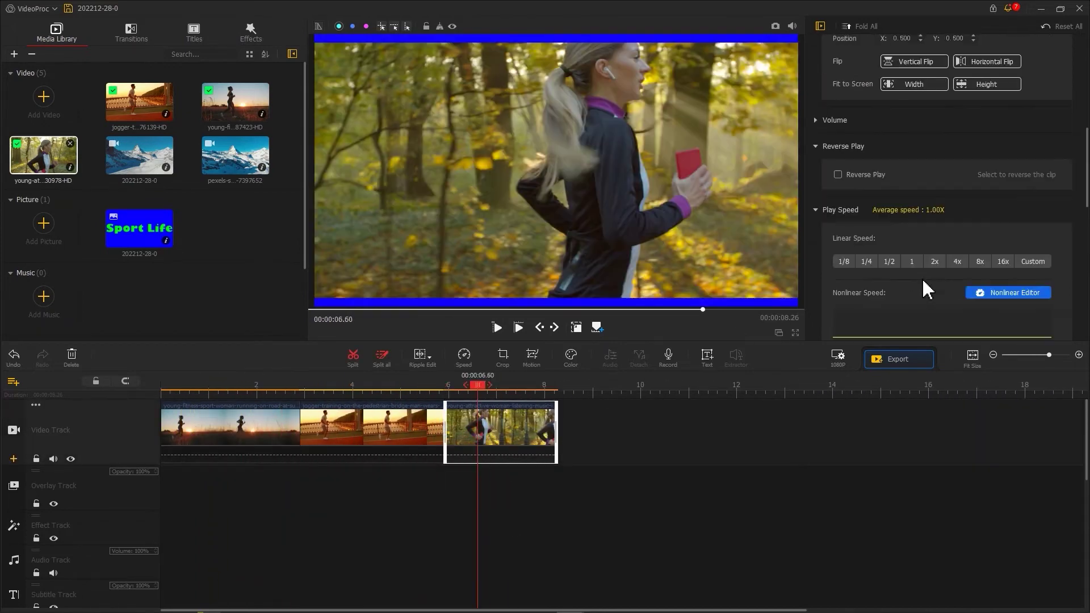
left_click(992, 221)
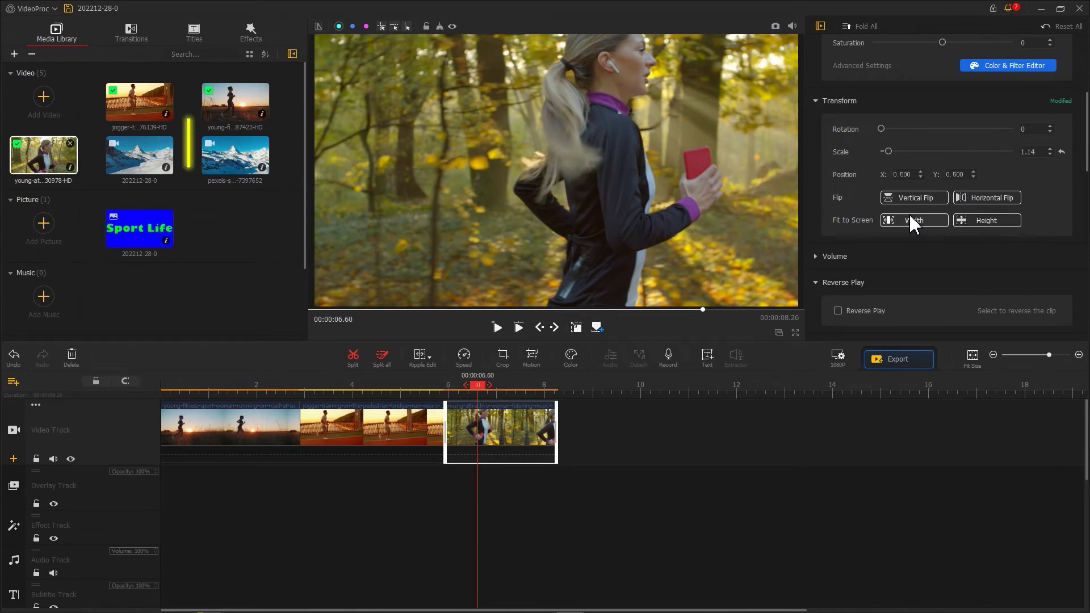
Step: Place the exported 202212-28-0 video at the start of the overlay track and enlarge it to fill the whole frame
left_click_drag(140, 162, 171, 511)
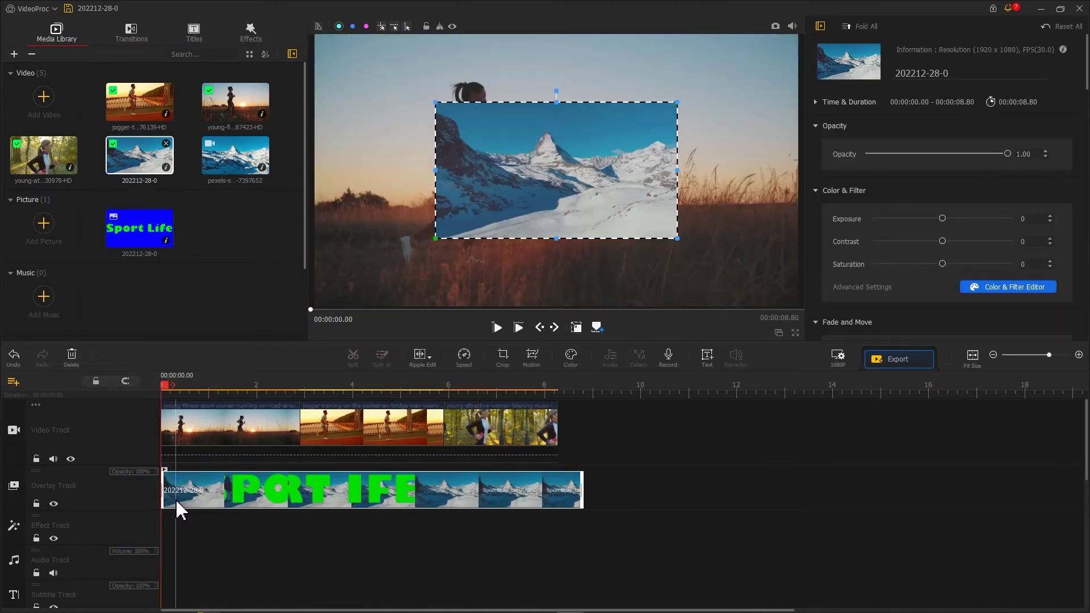
left_click_drag(435, 238, 315, 306)
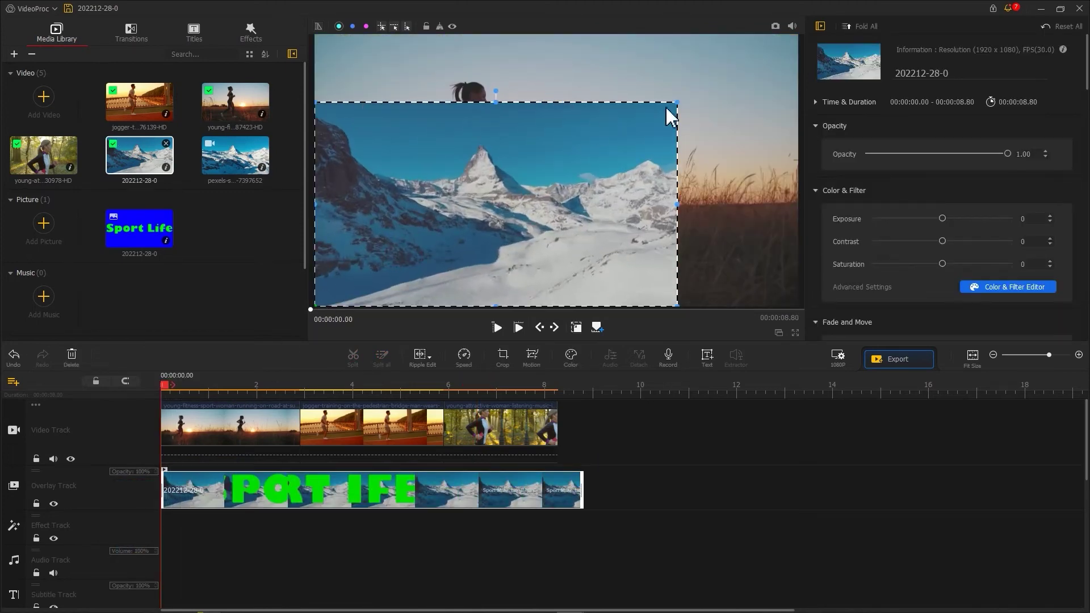
left_click_drag(677, 102, 797, 34)
Step: Key out the green letters of the overlay video with Chroma Key, using tolerance 15 and smoothness 21
left_click_drag(192, 384, 252, 386)
scroll(986, 284, "down", 12)
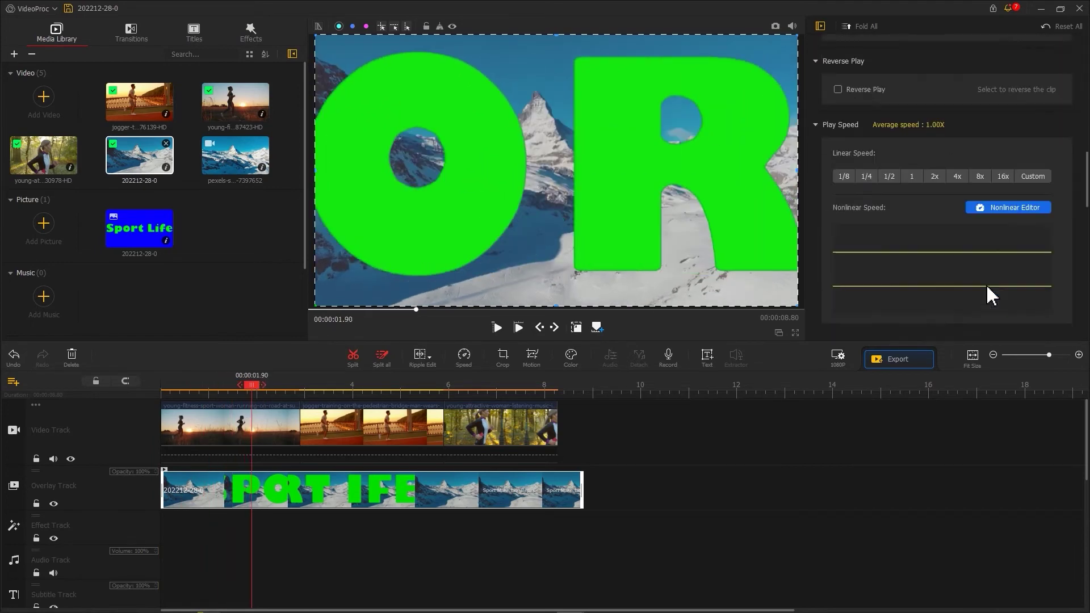
left_click(882, 219)
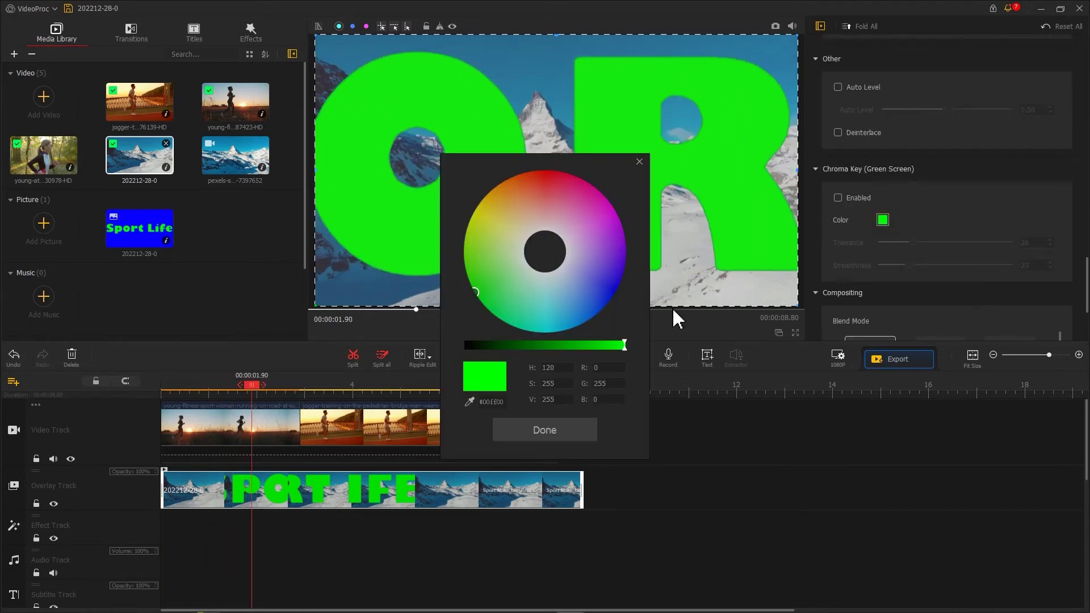
left_click(544, 432)
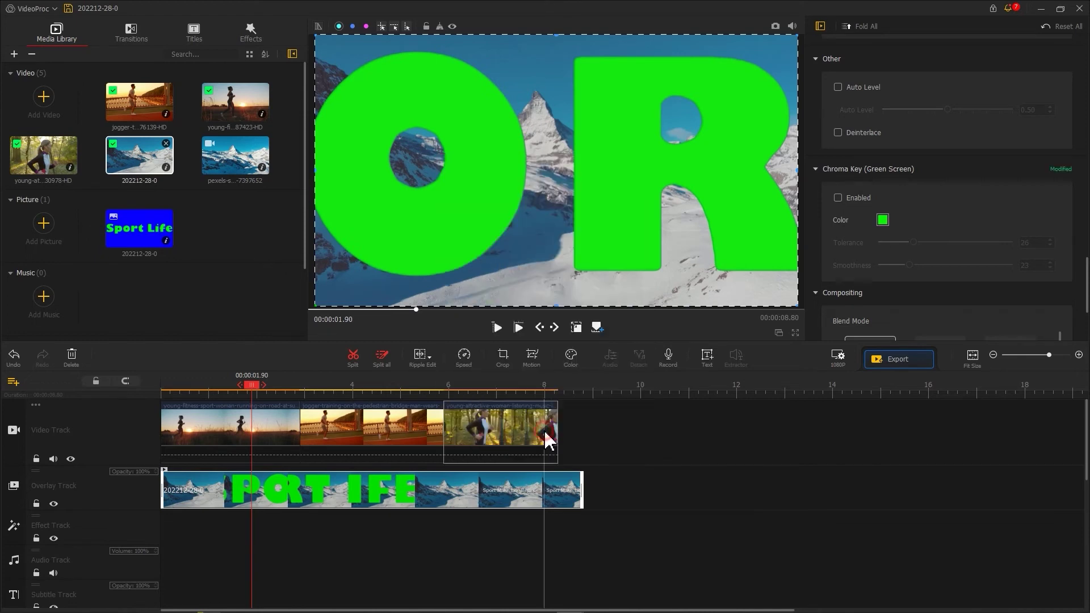
left_click(839, 198)
mouse_move(914, 242)
left_mouse_down()
mouse_move(901, 243)
mouse_move(897, 265)
mouse_move(907, 265)
mouse_move(898, 243)
left_mouse_up()
left_click(908, 265)
left_click(900, 243)
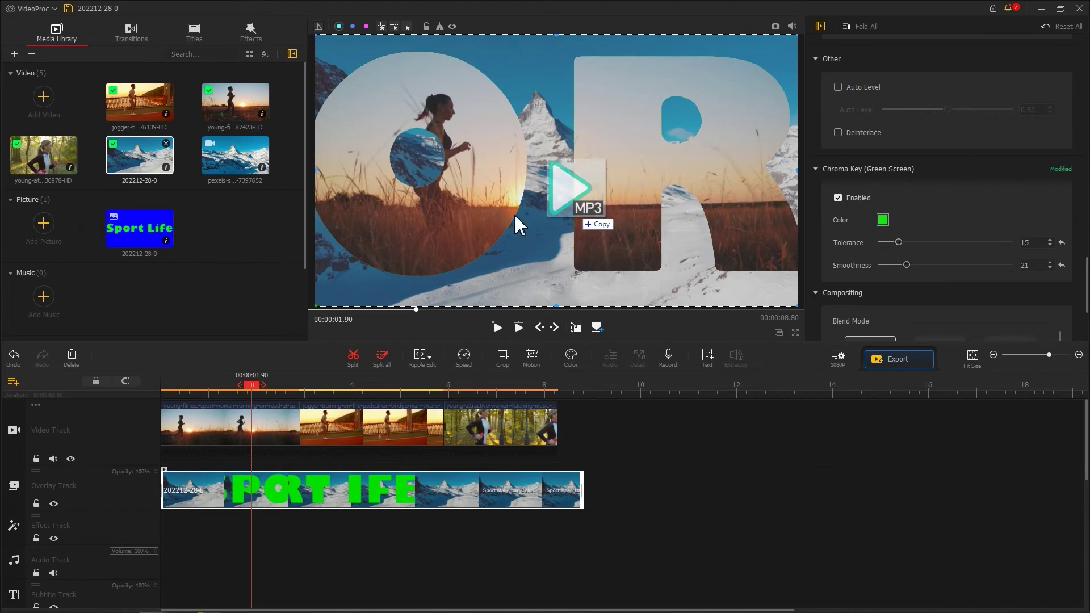
Step: Import the deep-thoughts music, place it at the start of the audio track and trim about 2.4 seconds off its beginning
left_click_drag(514, 213, 281, 235)
left_click_drag(139, 301, 171, 562)
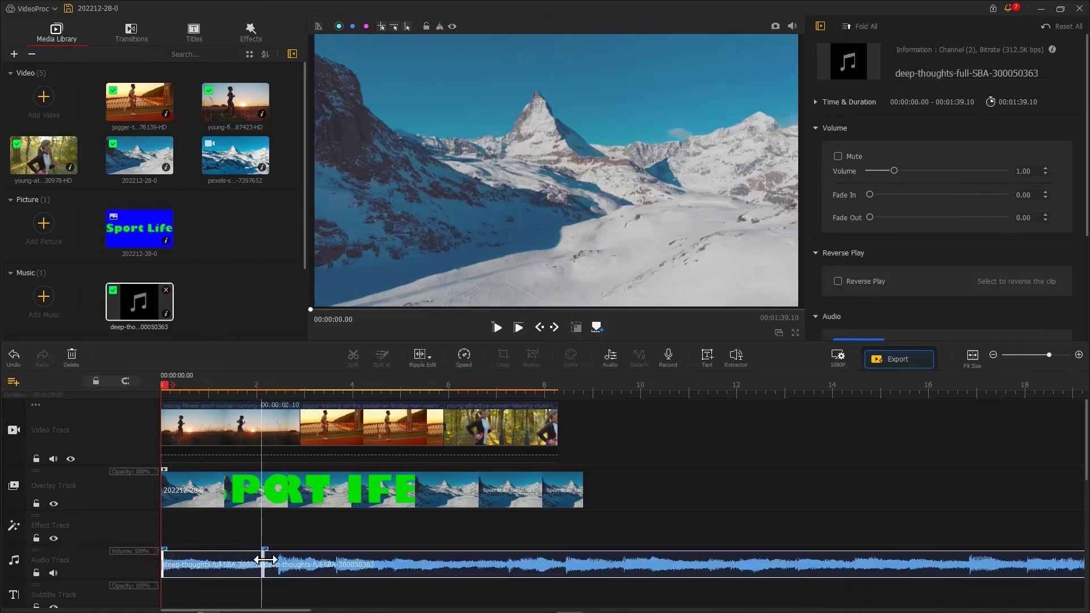
left_click_drag(266, 560, 274, 560)
Step: Split the music at 00:00:09.43, delete the remainder, shorten it to 00:00:08.79 and return the playhead to the start
left_click(603, 392)
scroll(423, 573, "down", 2)
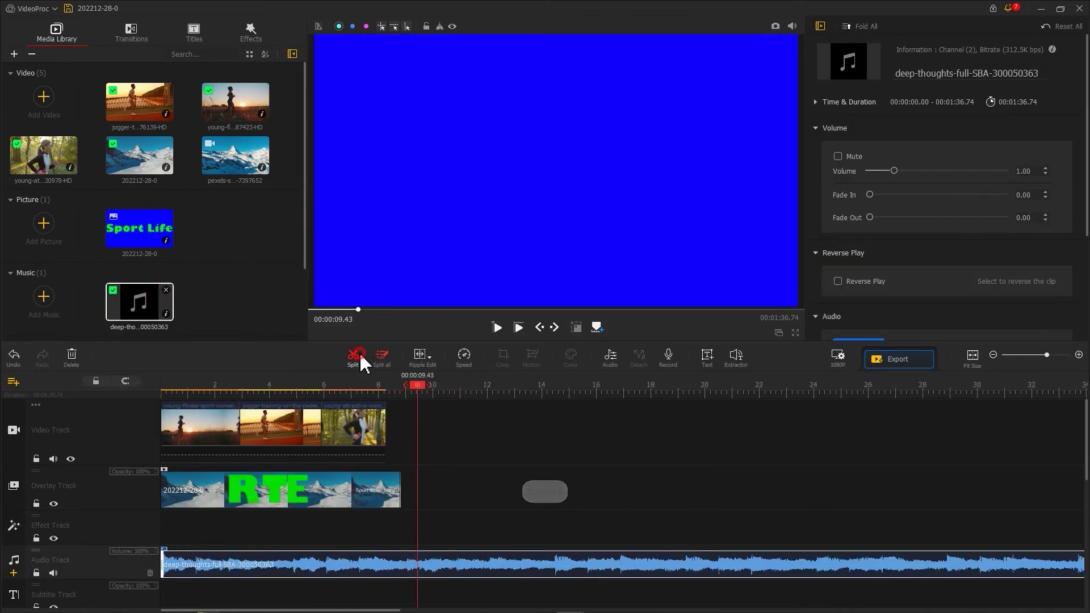
left_click(364, 360)
left_click(443, 565)
key("Delete")
left_click_drag(417, 564, 399, 565)
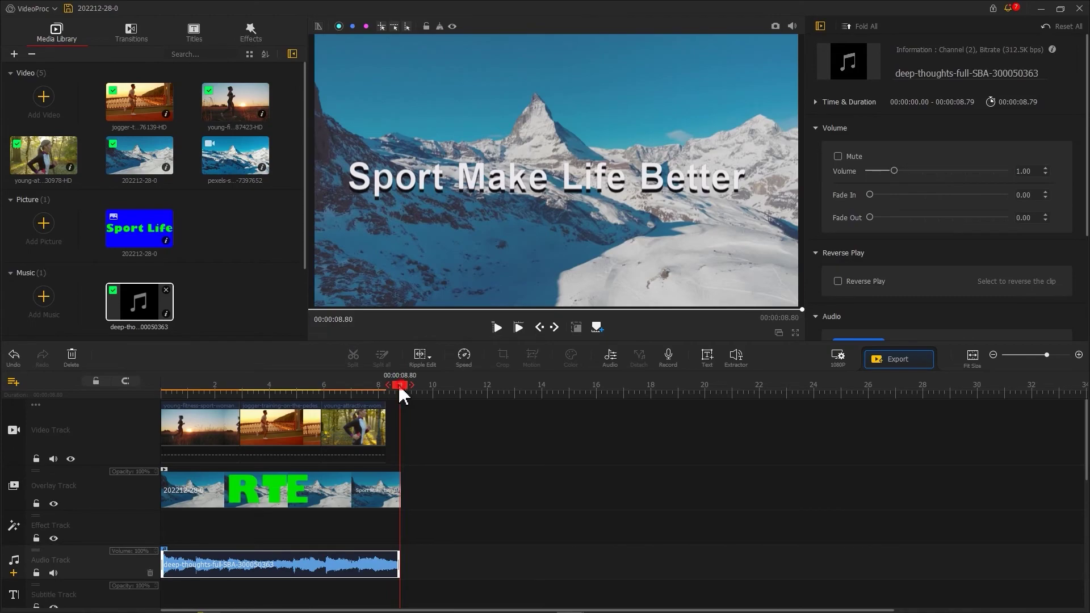
left_click_drag(401, 391, 159, 390)
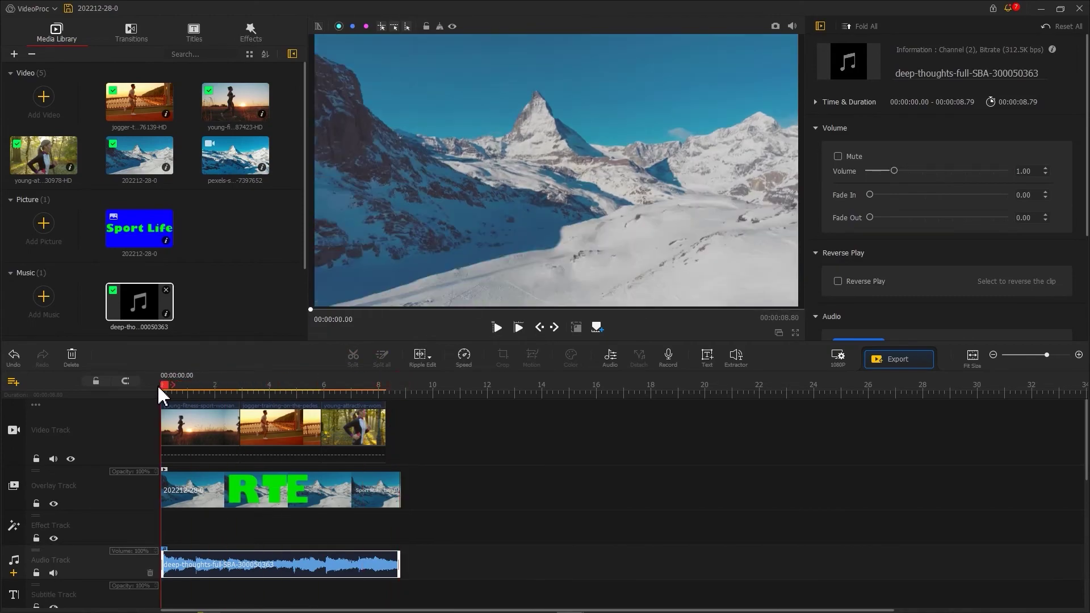